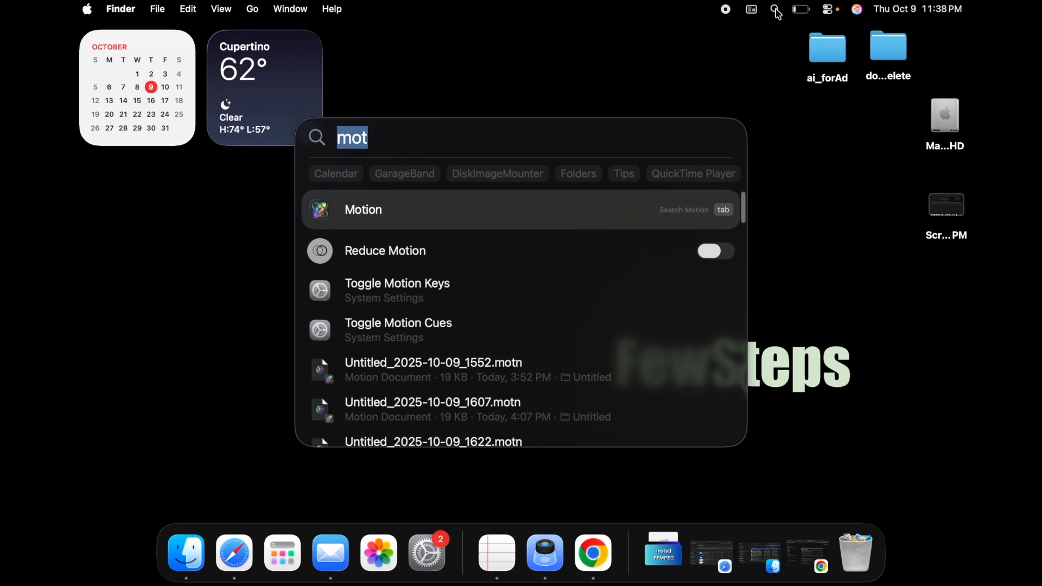
Search the Mac for "motion" and launch the Motion app.
{"action": "key", "text": "BackSpace"}
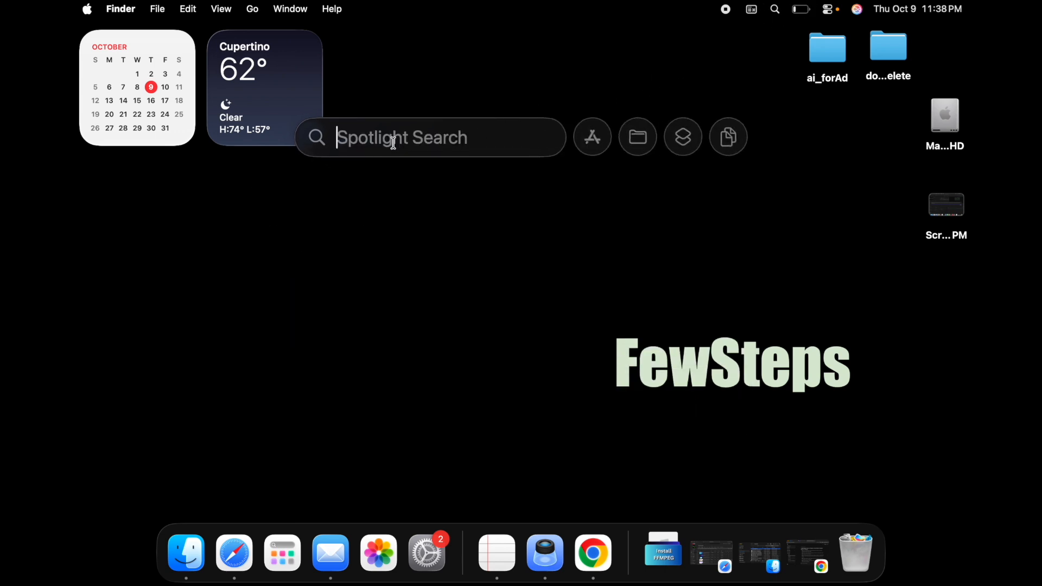
{"action": "type", "text": "motion"}
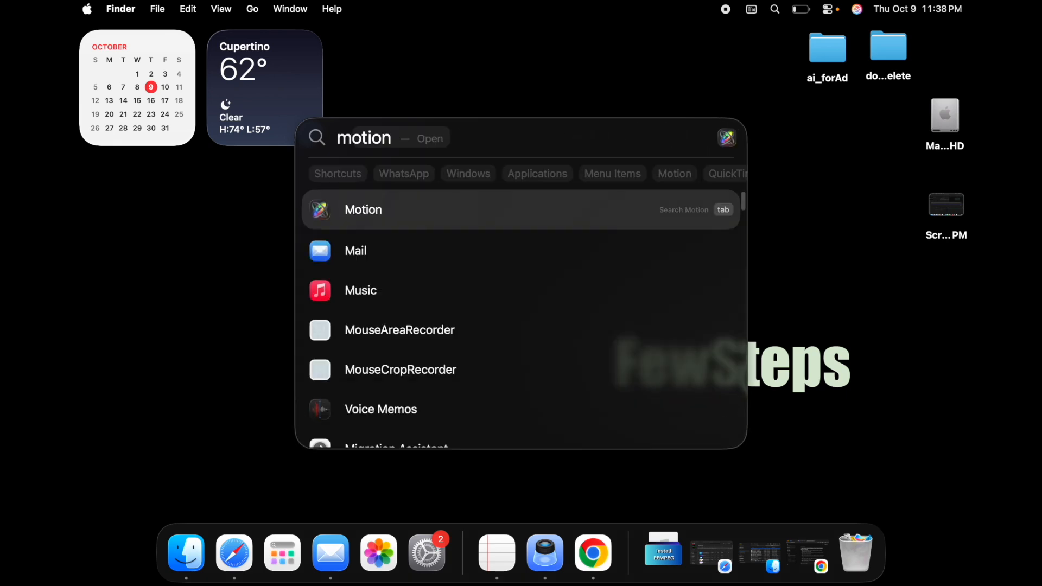
{"action": "left_click", "coordinate": [397, 217]}
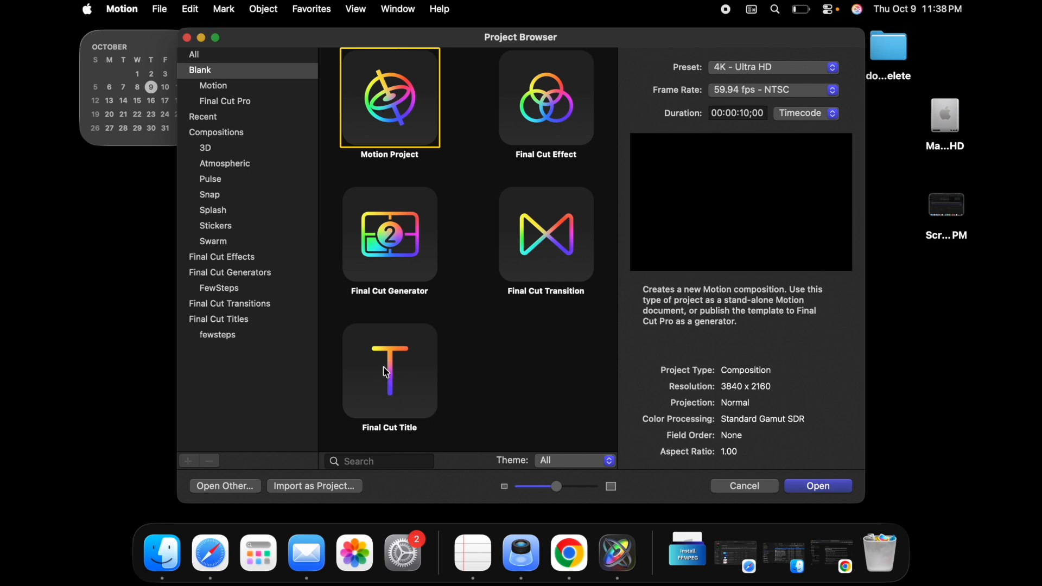
Create a new Final Cut Title project with the 4K - Ultra HD preset at 59.94 fps - NTSC.
{"action": "left_click", "coordinate": [398, 378]}
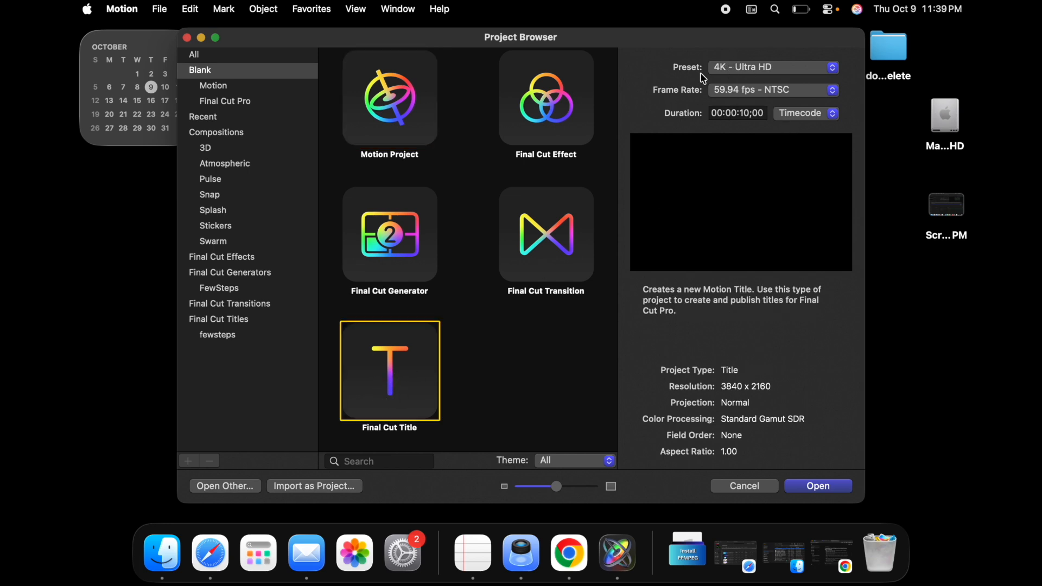
{"action": "left_click", "coordinate": [739, 76]}
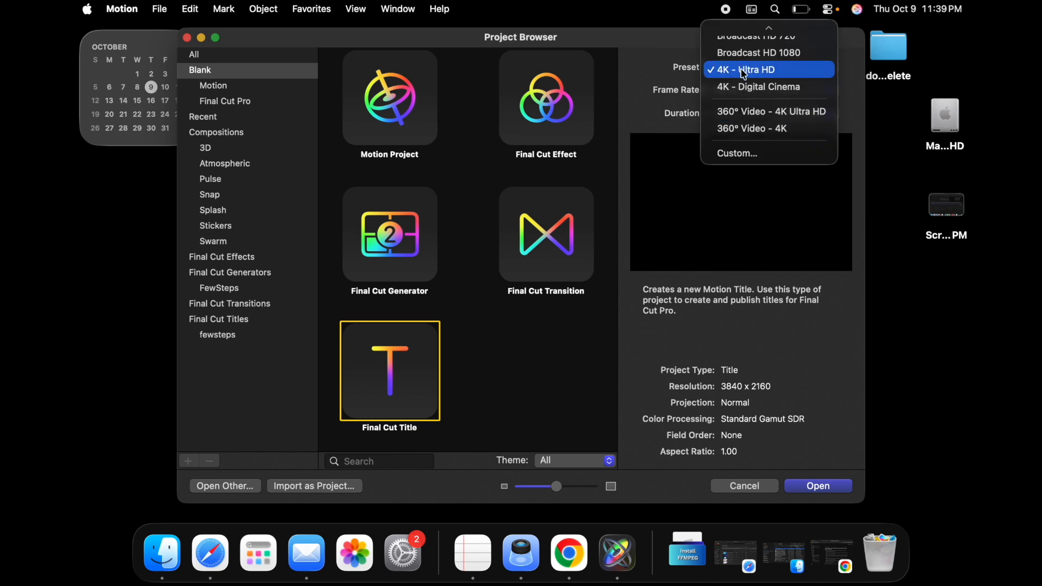
{"action": "scroll", "coordinate": [760, 70], "scroll_direction": "up", "scroll_amount": 3}
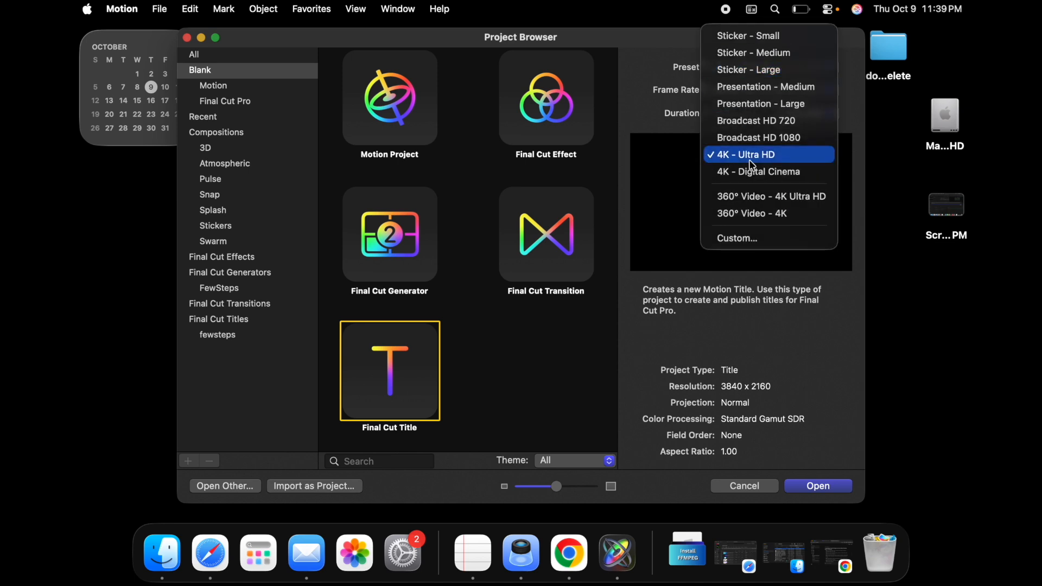
{"action": "left_click", "coordinate": [753, 157]}
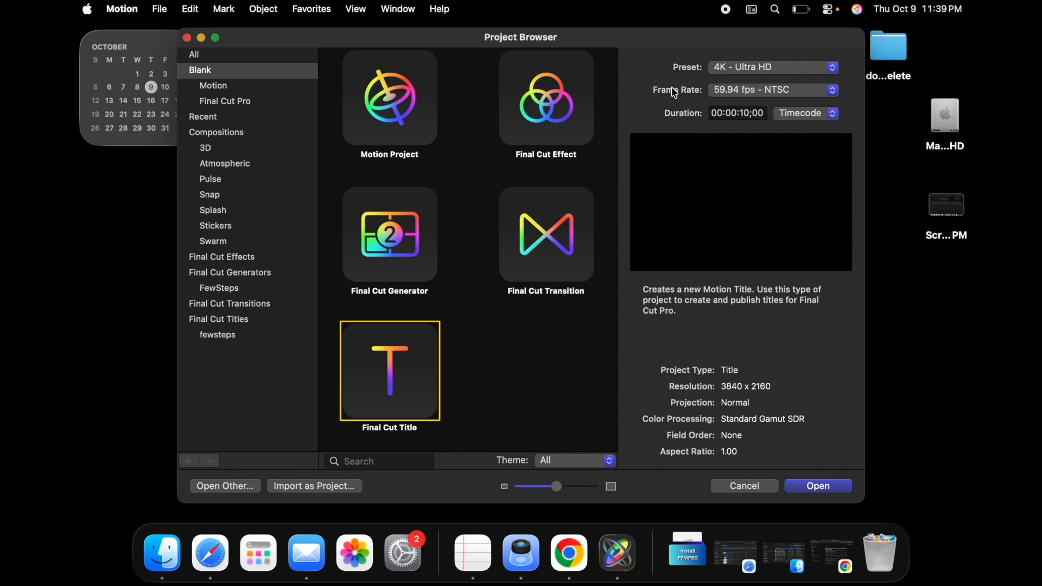
{"action": "left_click", "coordinate": [750, 97]}
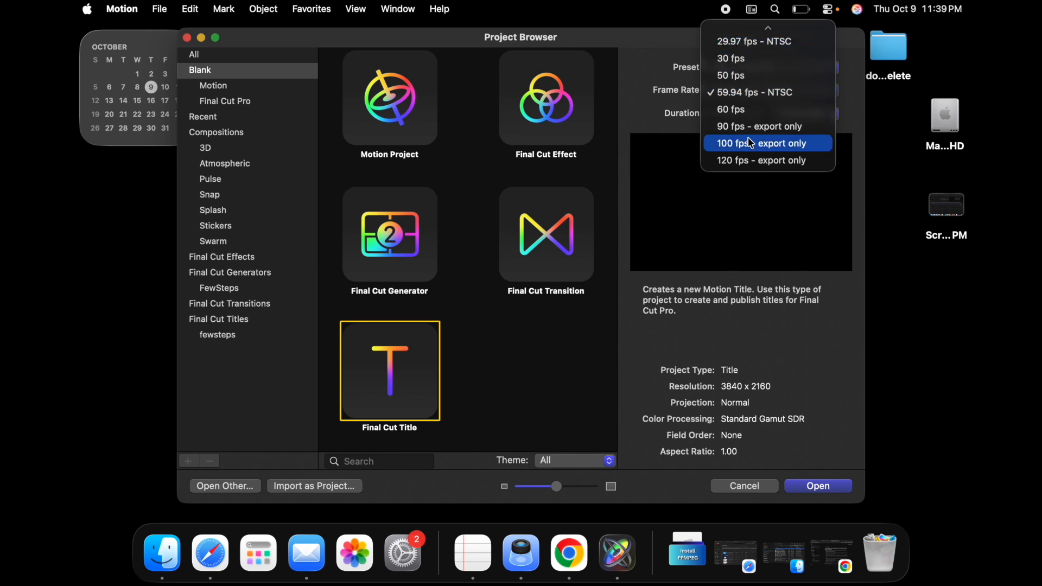
{"action": "scroll", "coordinate": [752, 142], "scroll_direction": "up", "scroll_amount": 5}
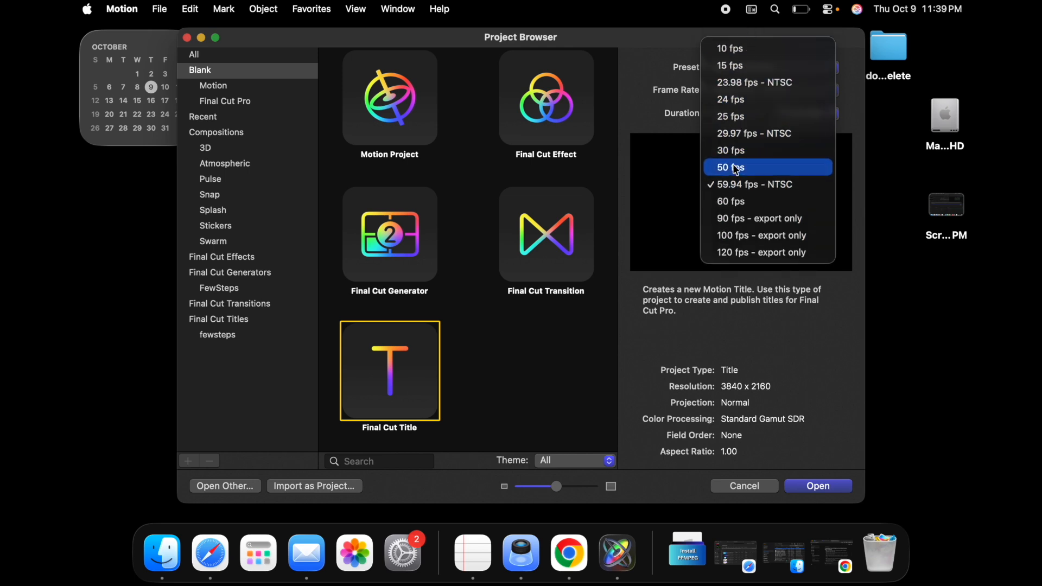
{"action": "left_click", "coordinate": [730, 186]}
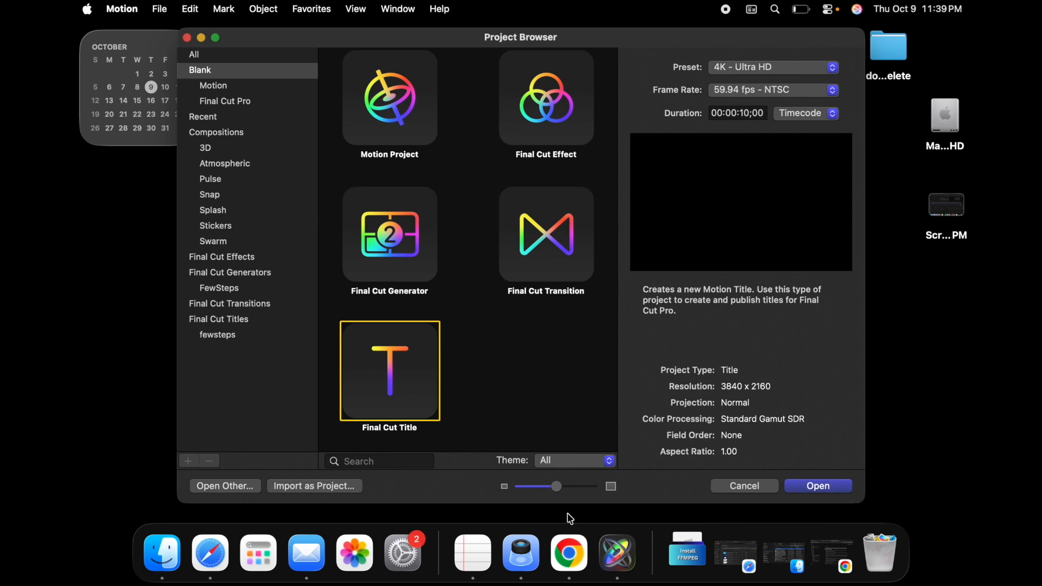
{"action": "left_click", "coordinate": [824, 490]}
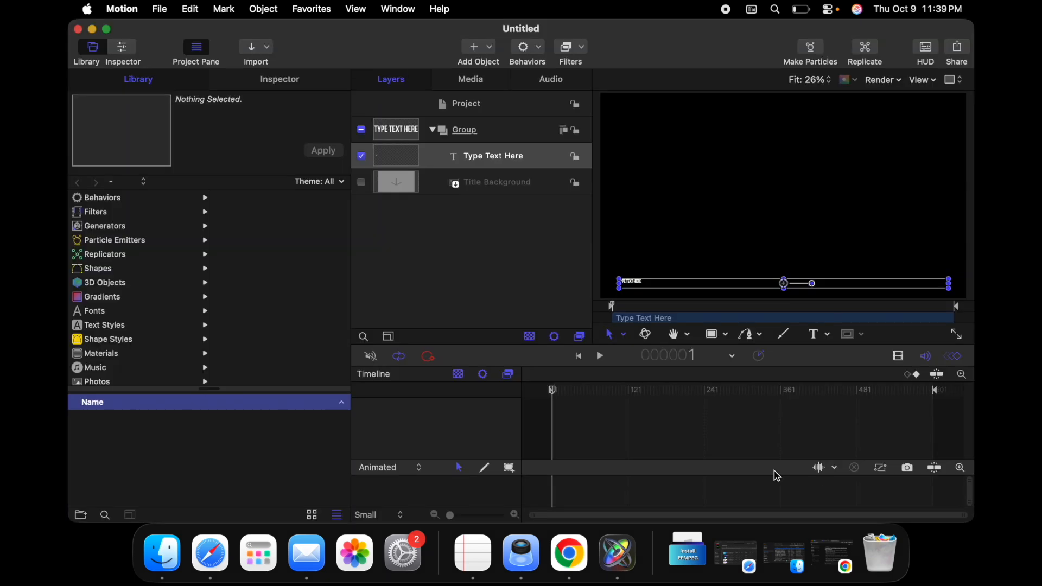
Expand the project window to full screen and delete the default Type Text Here and Title Background layers.
{"action": "left_click", "coordinate": [108, 34]}
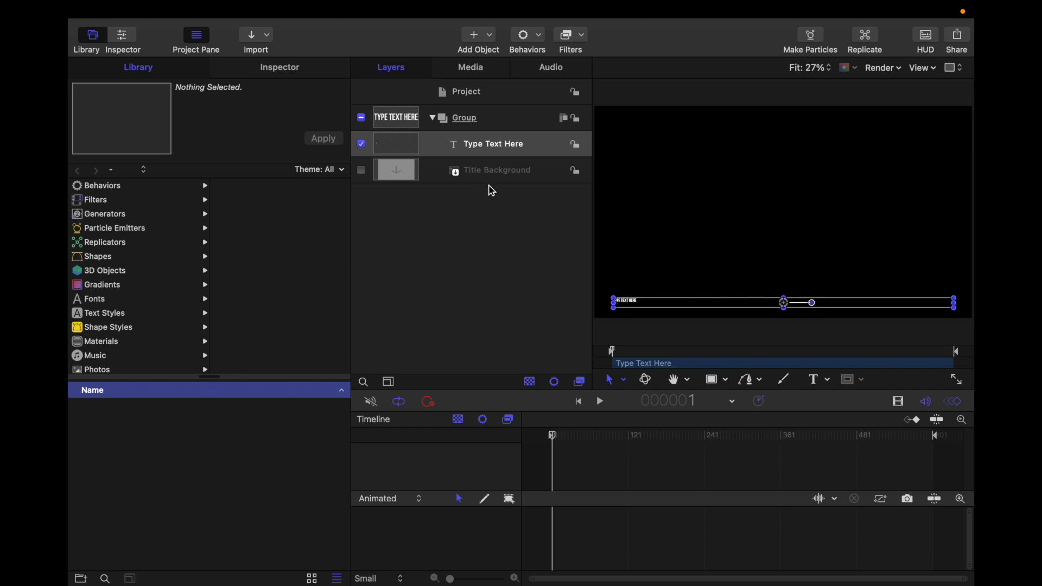
{"action": "left_click", "coordinate": [502, 177]}
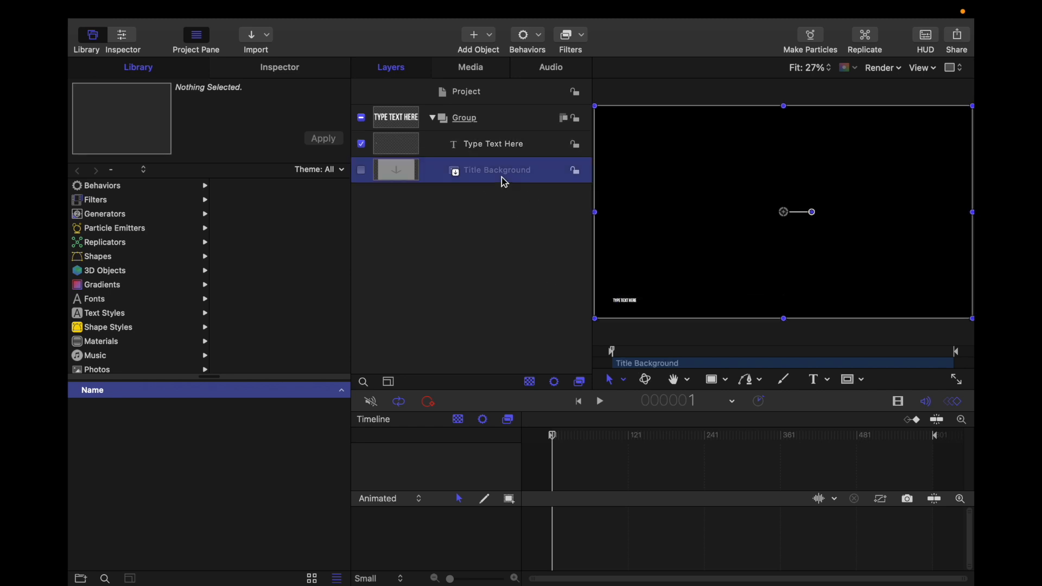
{"action": "left_click", "coordinate": [494, 146], "text": "shift"}
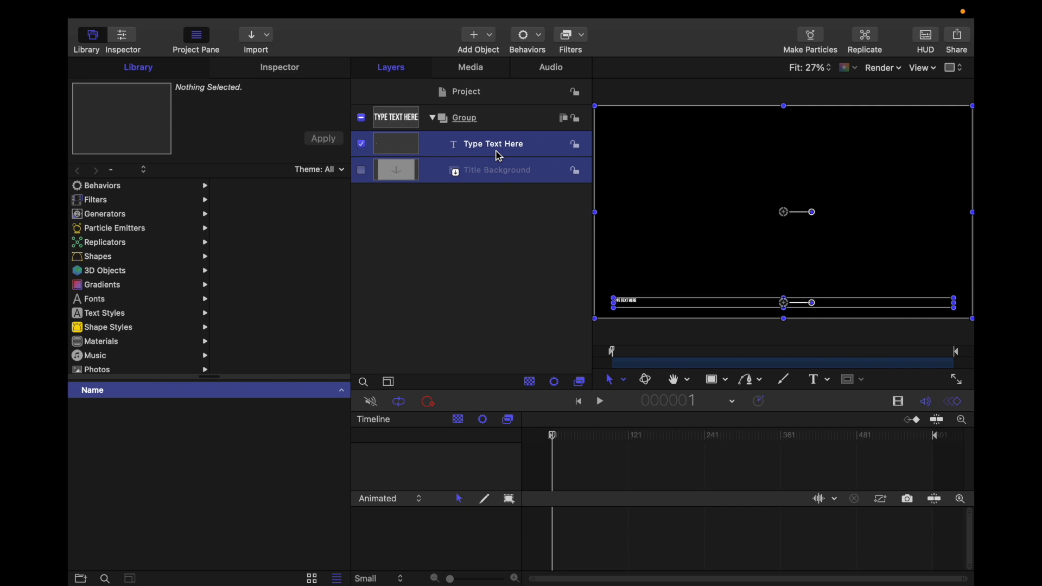
{"action": "key", "text": "Delete"}
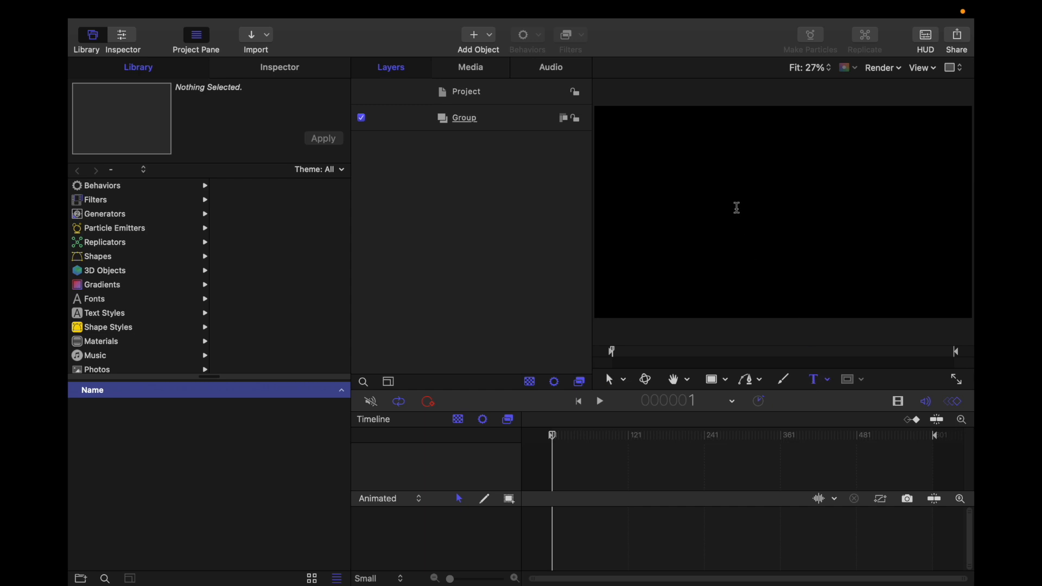
Add the text "FewSteps" to the canvas and enlarge it to a scale of about 1635%.
{"action": "left_click", "coordinate": [722, 195]}
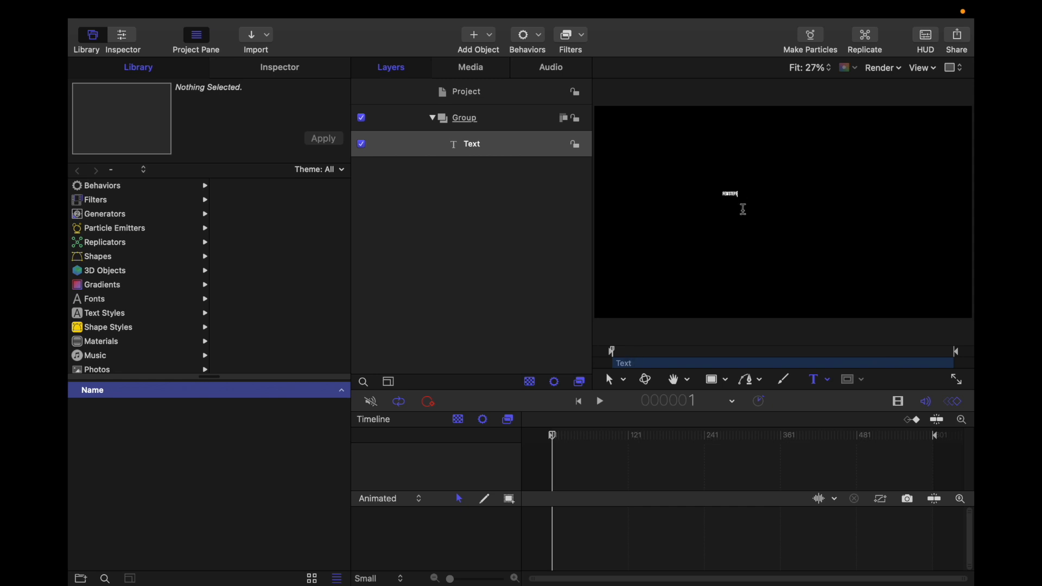
{"action": "left_click", "coordinate": [617, 382]}
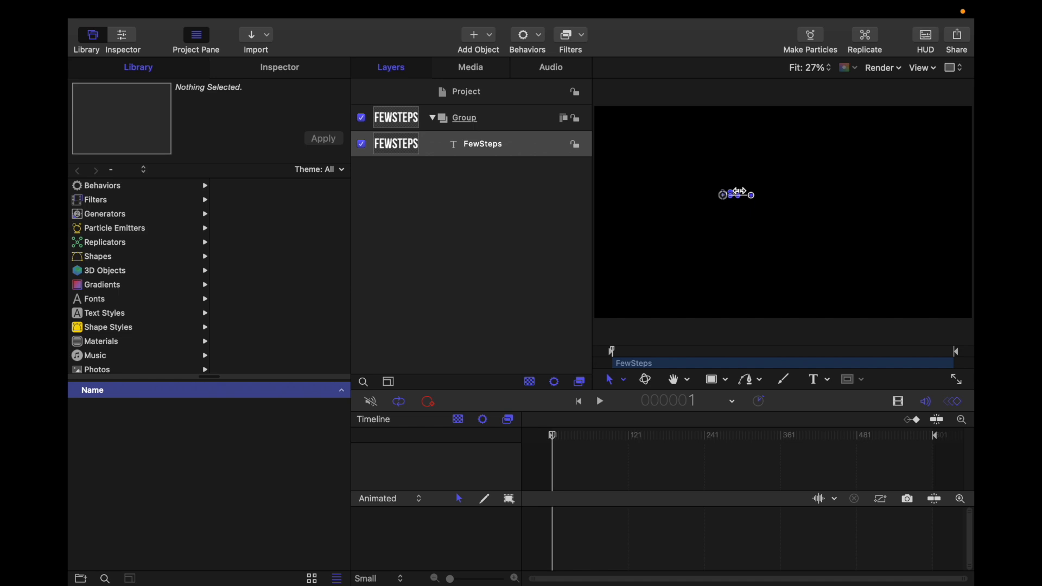
{"action": "left_click_drag", "start_coordinate": [739, 187], "coordinate": [859, 132]}
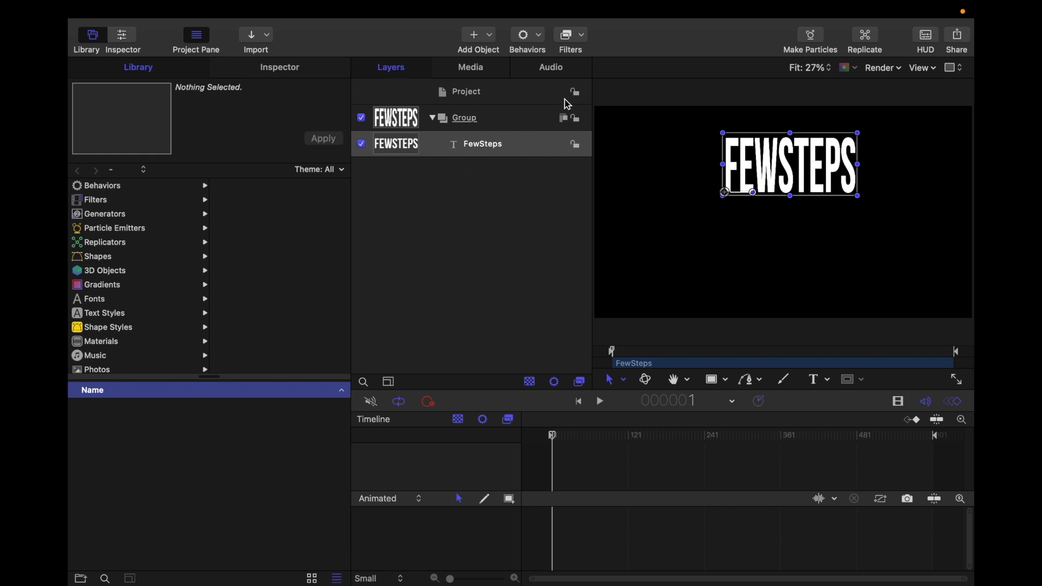
Format the FewSteps text in Bebas Neue at size 54 with centre alignment.
{"action": "left_click", "coordinate": [513, 146]}
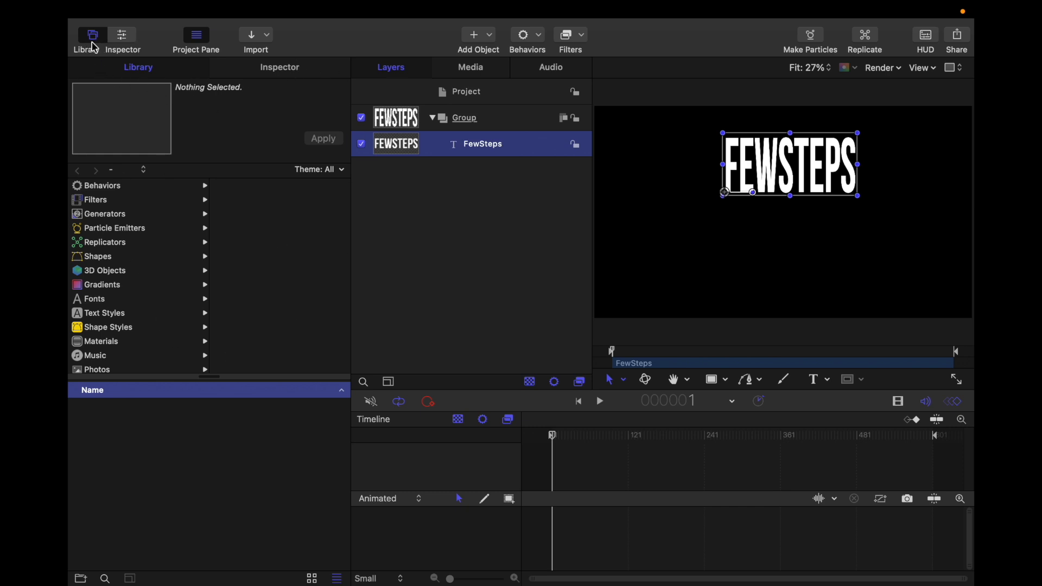
{"action": "left_click", "coordinate": [124, 39]}
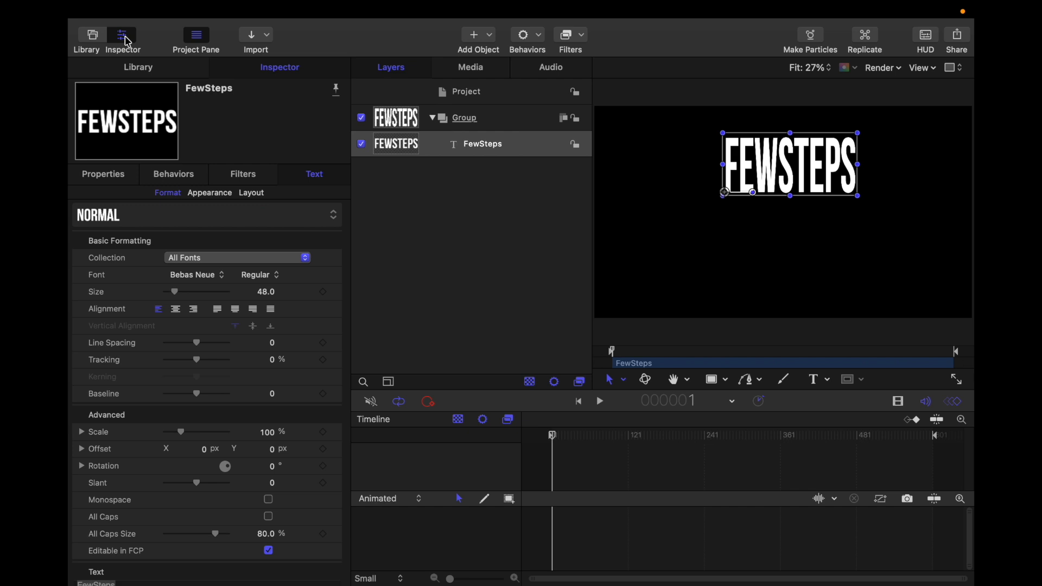
{"action": "left_click", "coordinate": [90, 39]}
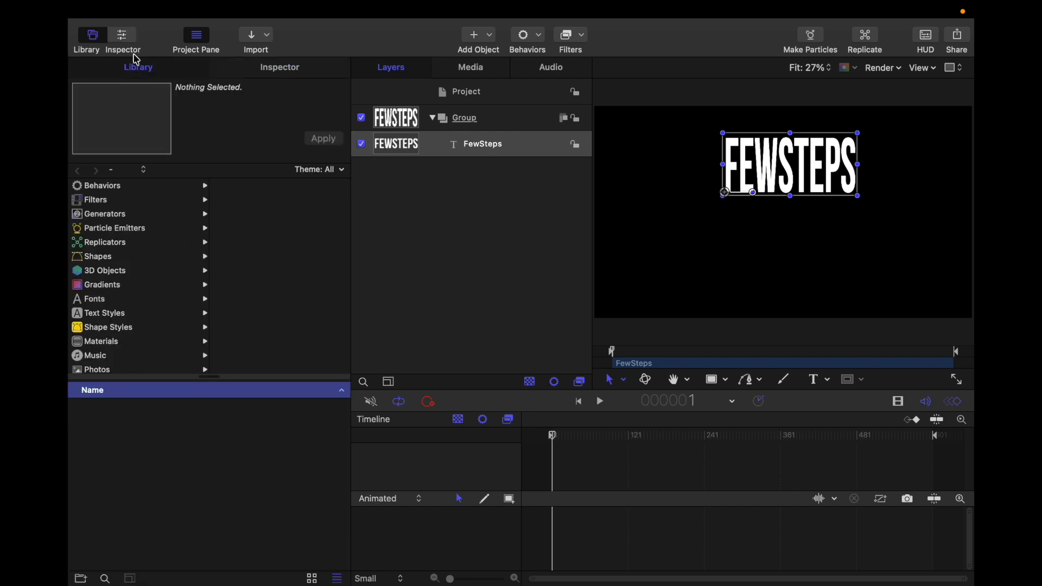
{"action": "left_click", "coordinate": [126, 39]}
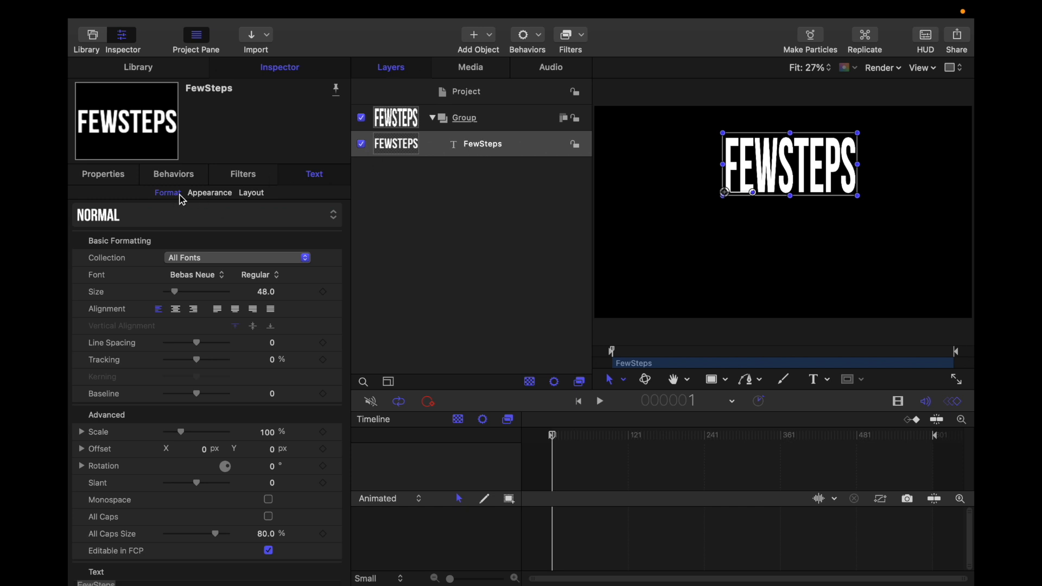
{"action": "left_click", "coordinate": [207, 281]}
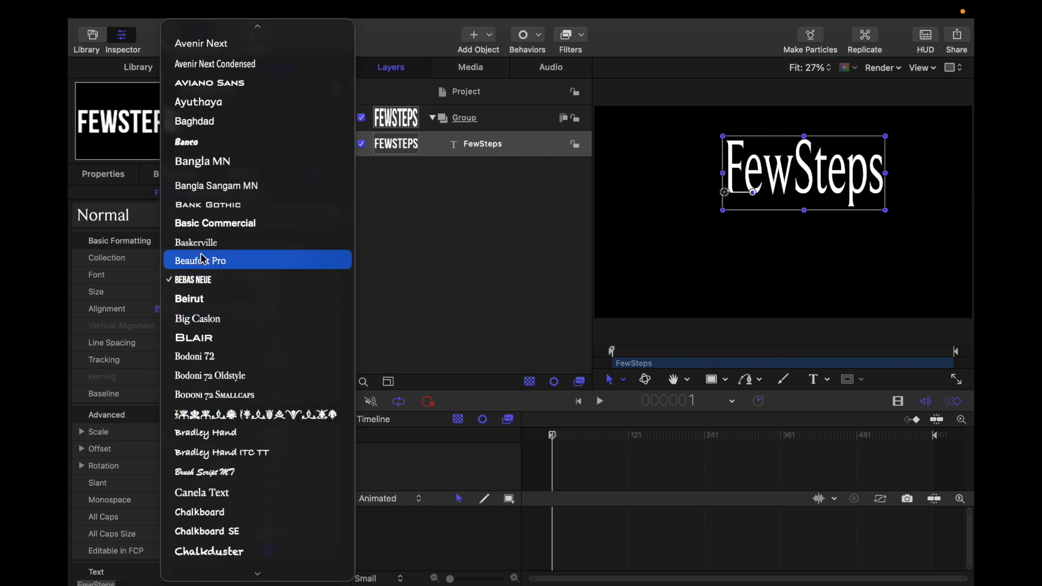
{"action": "left_click", "coordinate": [217, 286]}
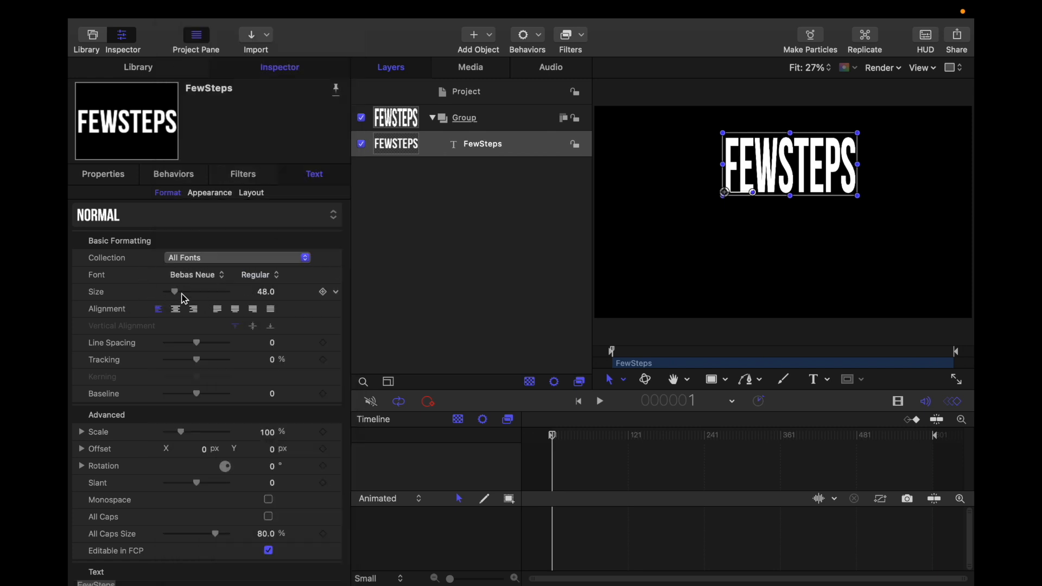
{"action": "left_click_drag", "start_coordinate": [179, 296], "coordinate": [176, 296]}
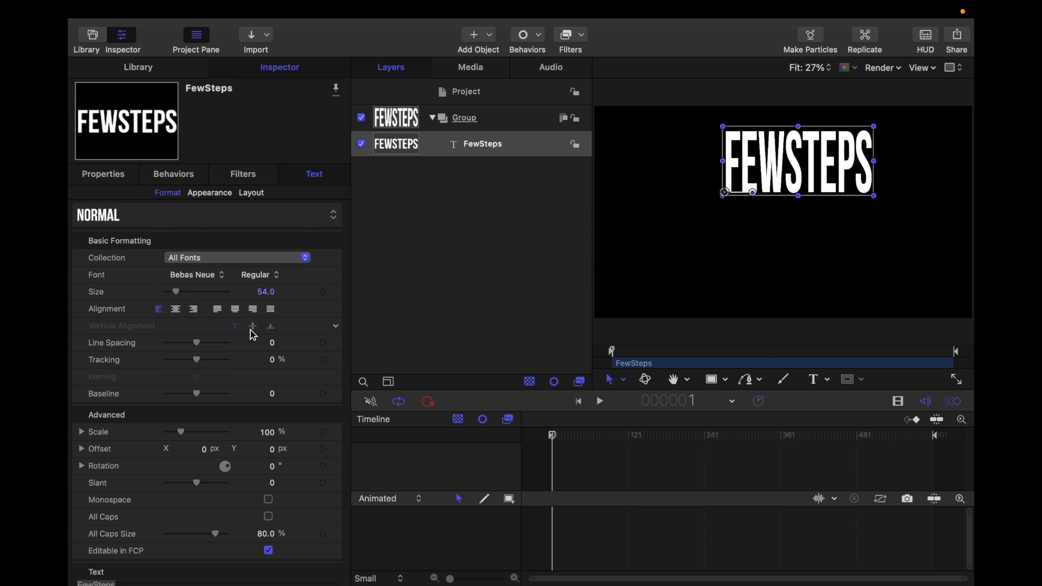
{"action": "left_click", "coordinate": [175, 309]}
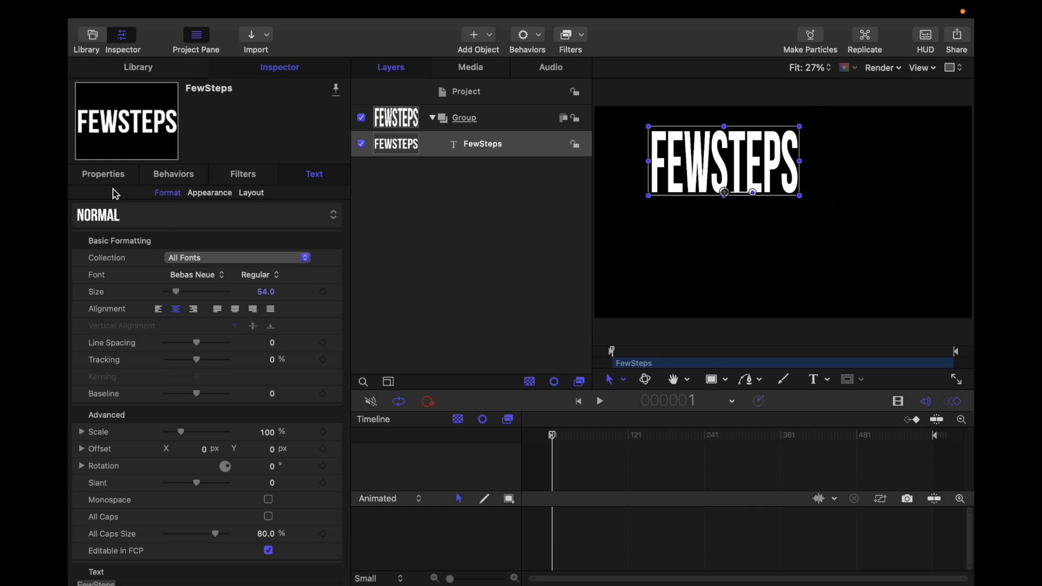
Reset the Position parameter of the FewSteps text to its default.
{"action": "left_click", "coordinate": [121, 174]}
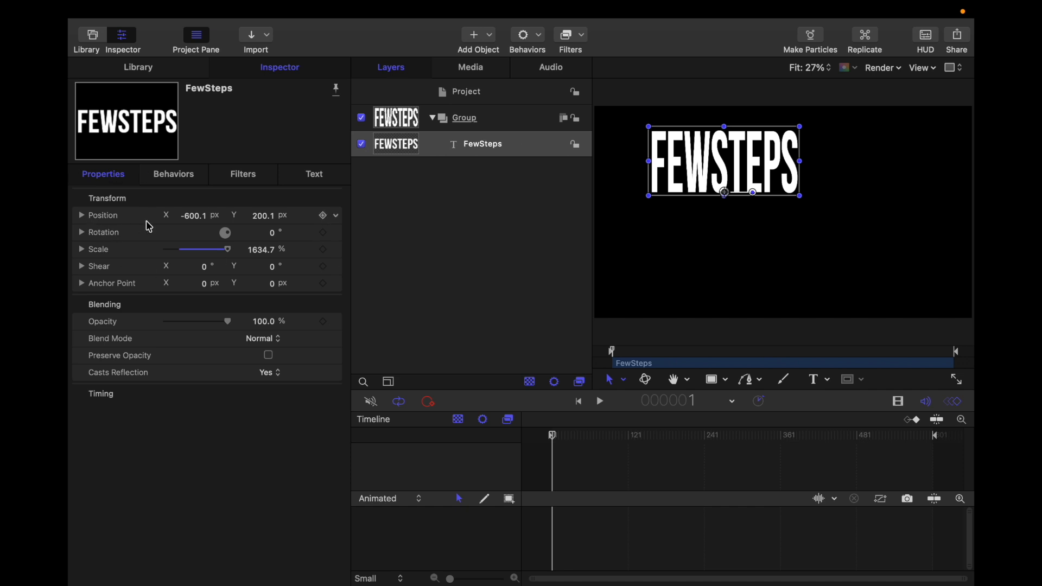
{"action": "left_click", "coordinate": [336, 216]}
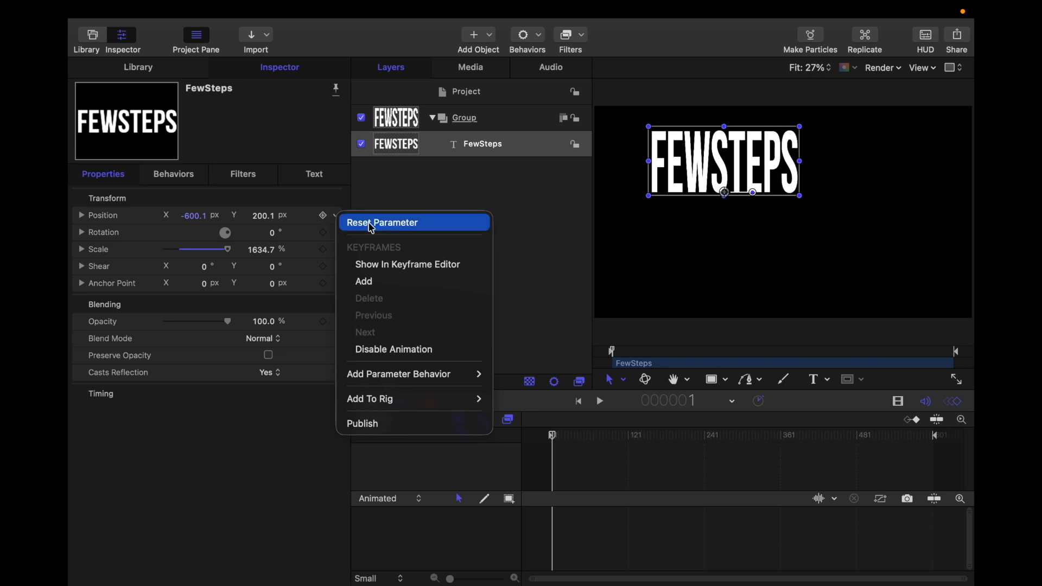
{"action": "left_click", "coordinate": [398, 224]}
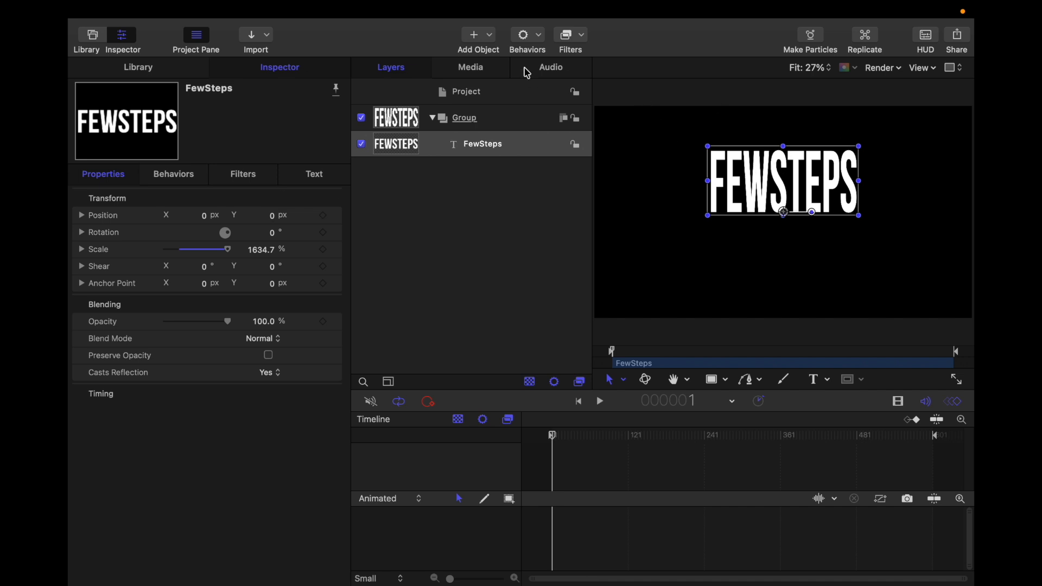
Apply the Text-Basic Pop Out behavior to the FewSteps text and play the animation.
{"action": "left_click", "coordinate": [541, 37]}
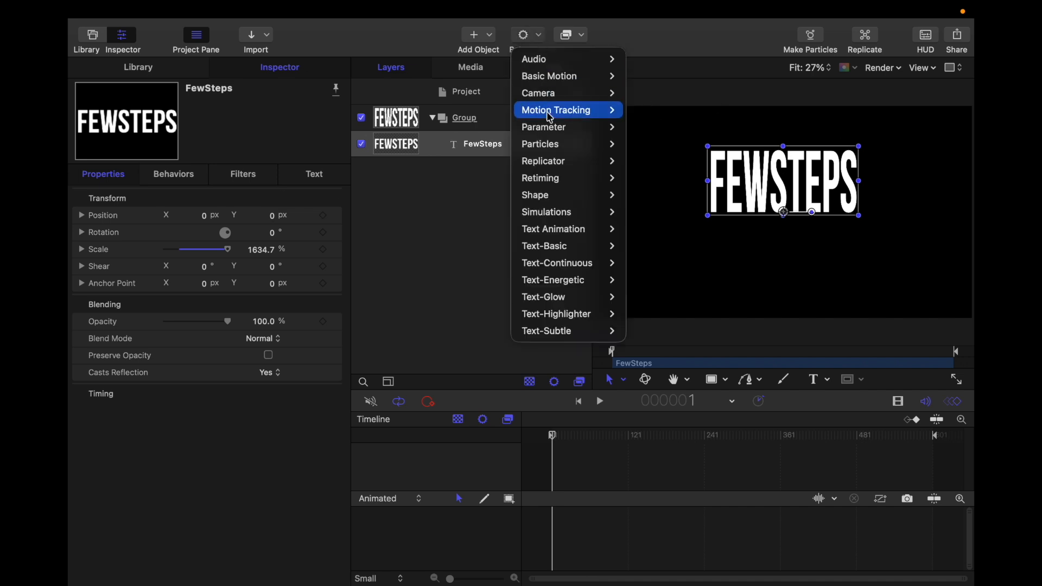
{"action": "mouse_move", "coordinate": [541, 167]}
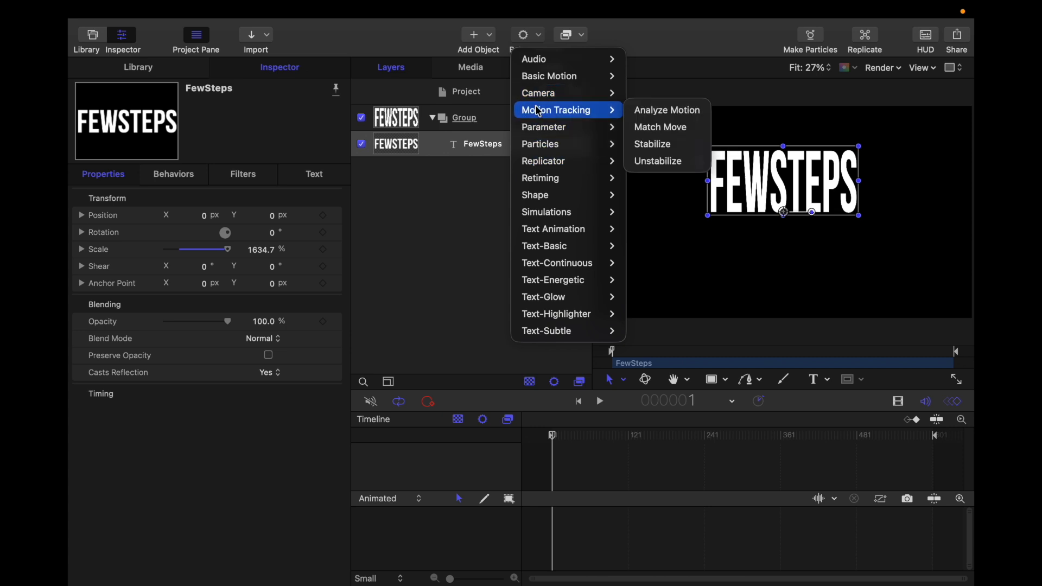
{"action": "mouse_move", "coordinate": [545, 269]}
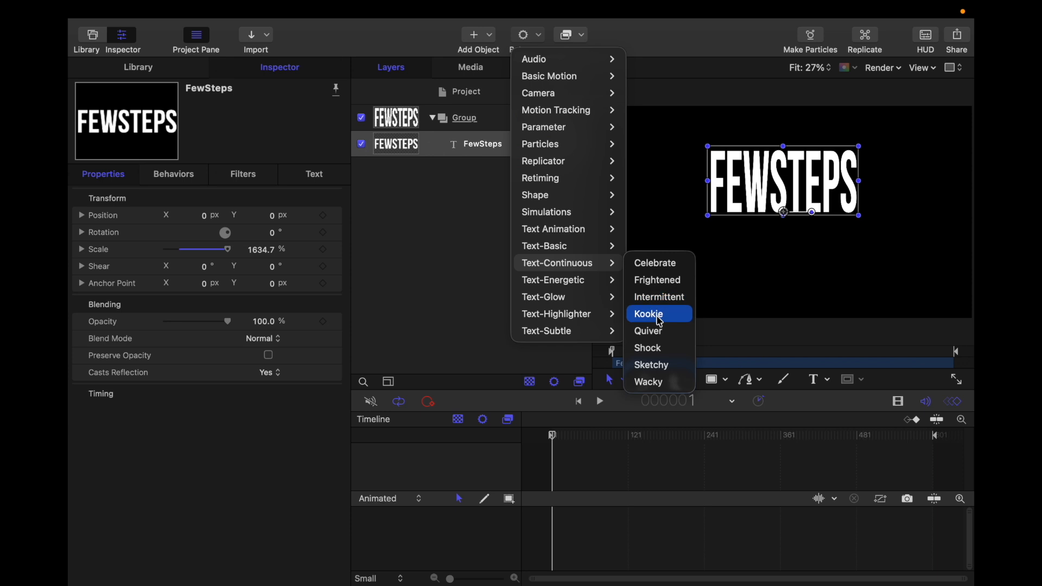
{"action": "mouse_move", "coordinate": [568, 252]}
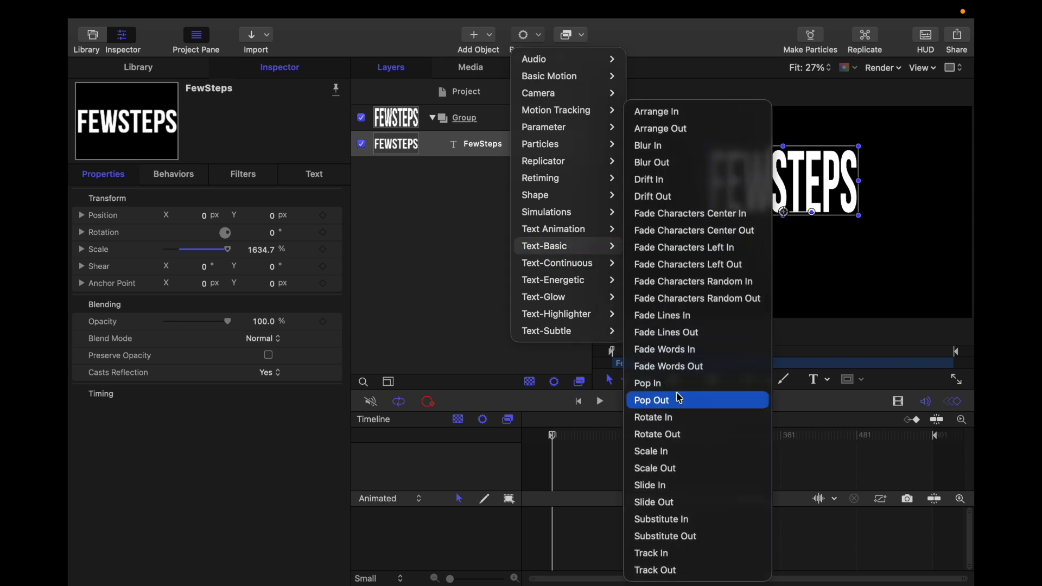
{"action": "left_click", "coordinate": [668, 402]}
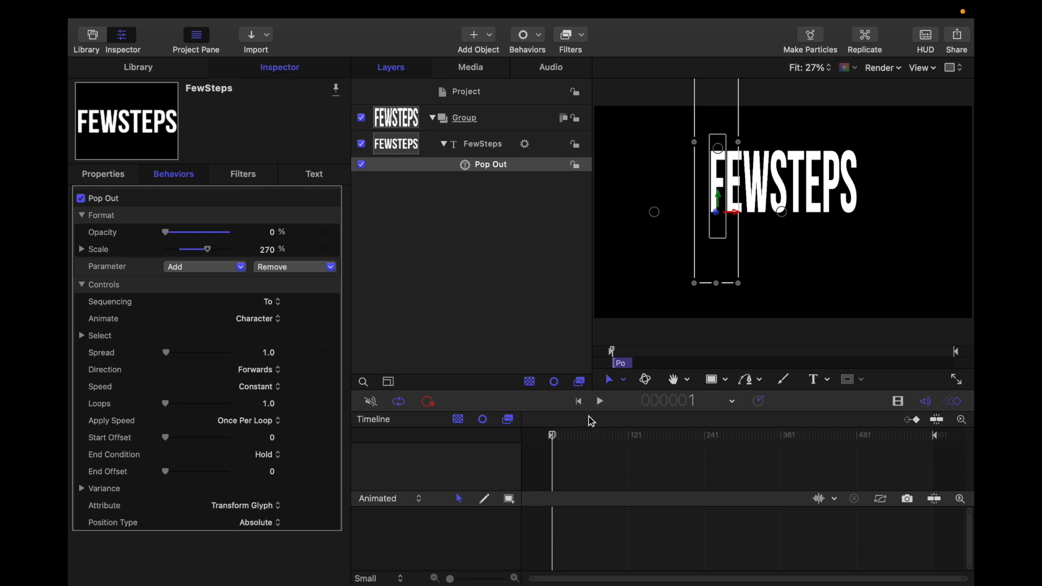
{"action": "left_click", "coordinate": [601, 403]}
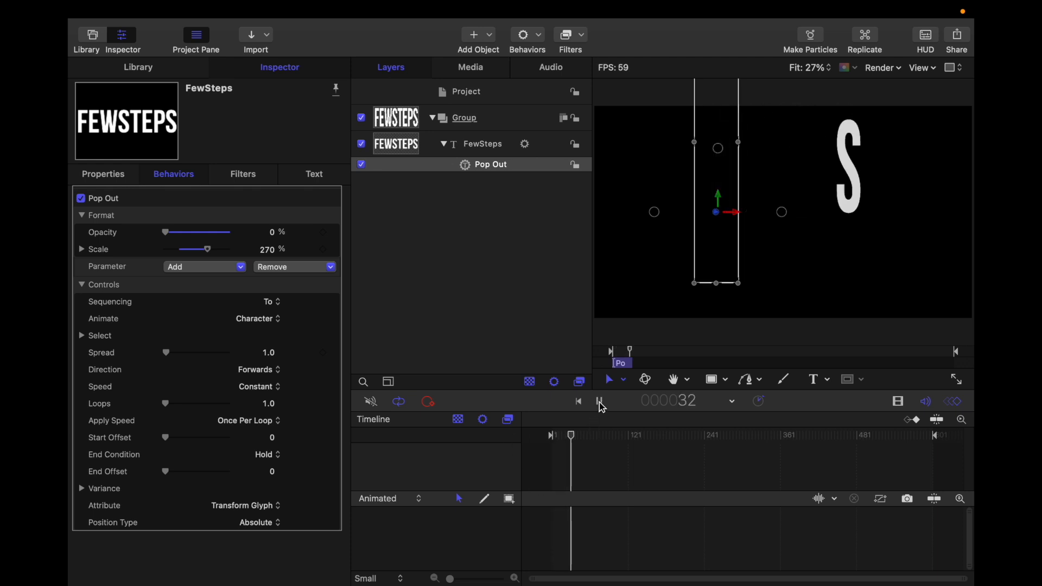
Shorten the timeline's play range to end just after the Pop Out animation, and replay that section.
{"action": "left_click", "coordinate": [600, 402]}
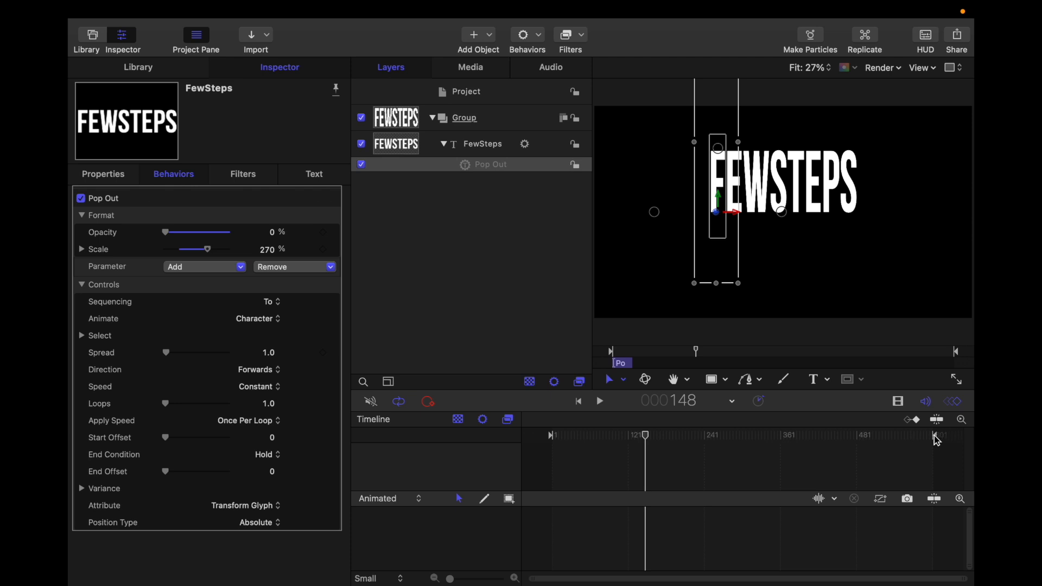
{"action": "left_click_drag", "start_coordinate": [937, 441], "coordinate": [584, 442]}
{"action": "scroll", "coordinate": [584, 444], "scroll_direction": "up", "scroll_amount": 3}
{"action": "scroll", "coordinate": [584, 444], "scroll_direction": "down", "scroll_amount": 1}
{"action": "left_click_drag", "start_coordinate": [661, 441], "coordinate": [480, 446]}
{"action": "key", "text": "space"}
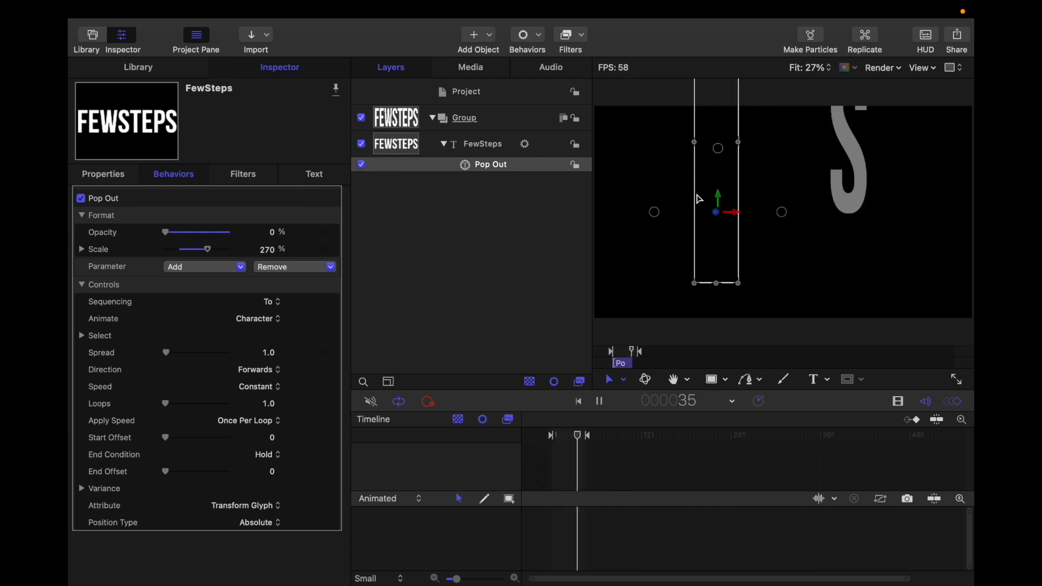
Try to change the face color of the FewSteps text to Turquoise while the animation is playing.
{"action": "left_click", "coordinate": [315, 175]}
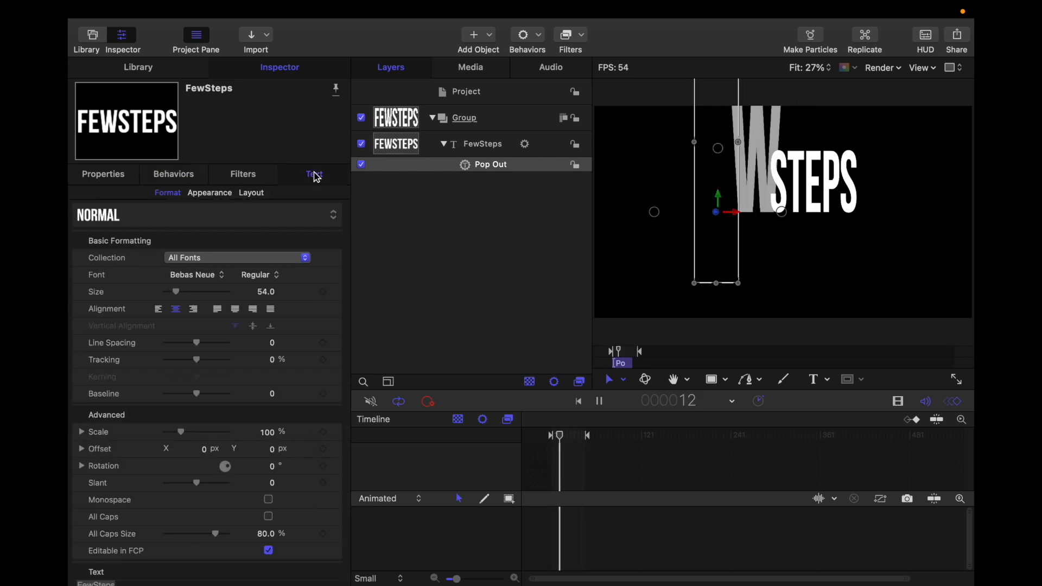
{"action": "scroll", "coordinate": [215, 391], "scroll_direction": "down", "scroll_amount": 3}
{"action": "scroll", "coordinate": [215, 391], "scroll_direction": "up", "scroll_amount": 1}
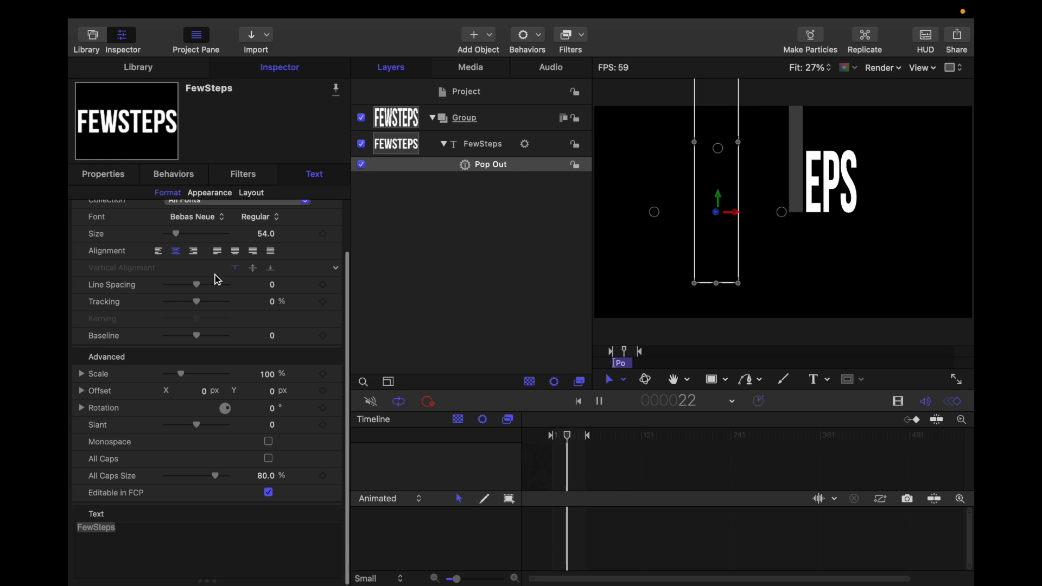
{"action": "scroll", "coordinate": [217, 280], "scroll_direction": "up", "scroll_amount": 3}
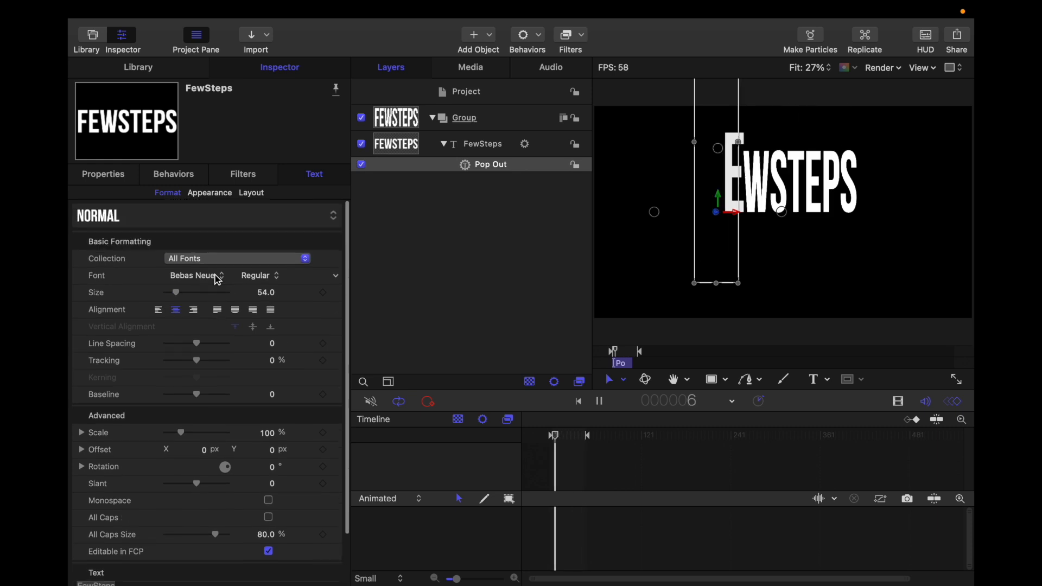
{"action": "left_click", "coordinate": [210, 194]}
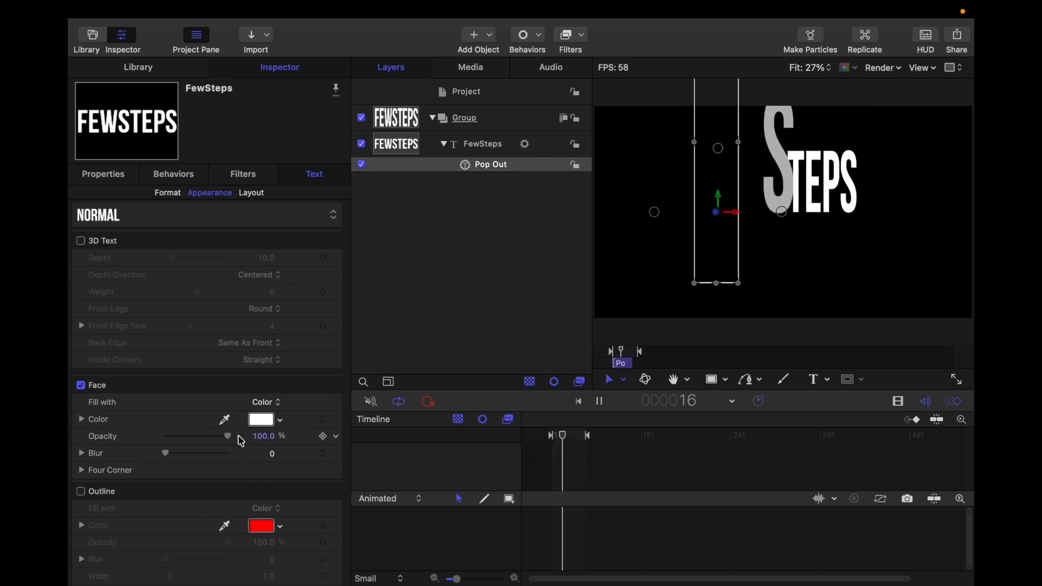
{"action": "left_click", "coordinate": [260, 421]}
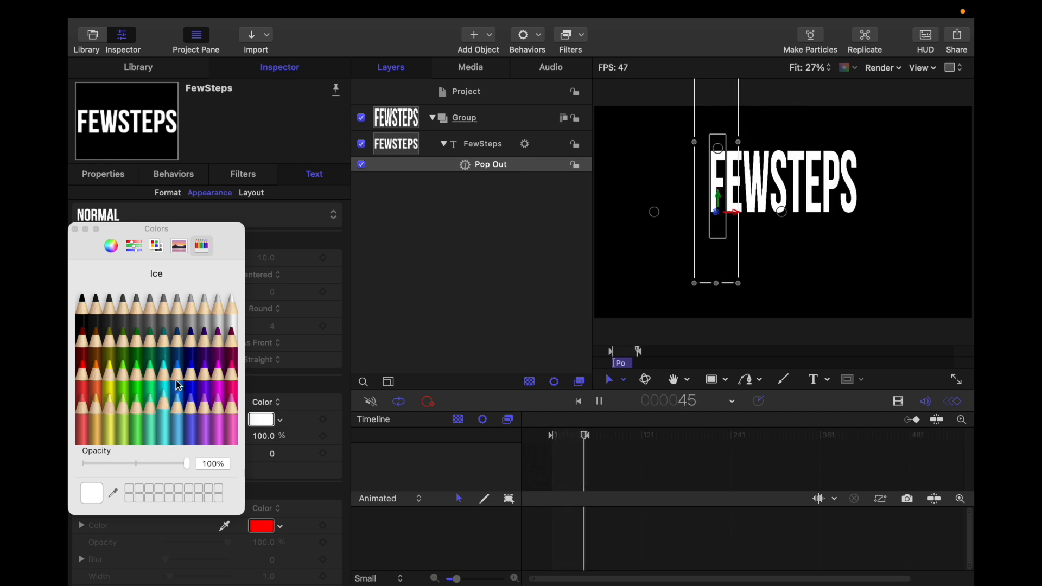
{"action": "left_click", "coordinate": [487, 145]}
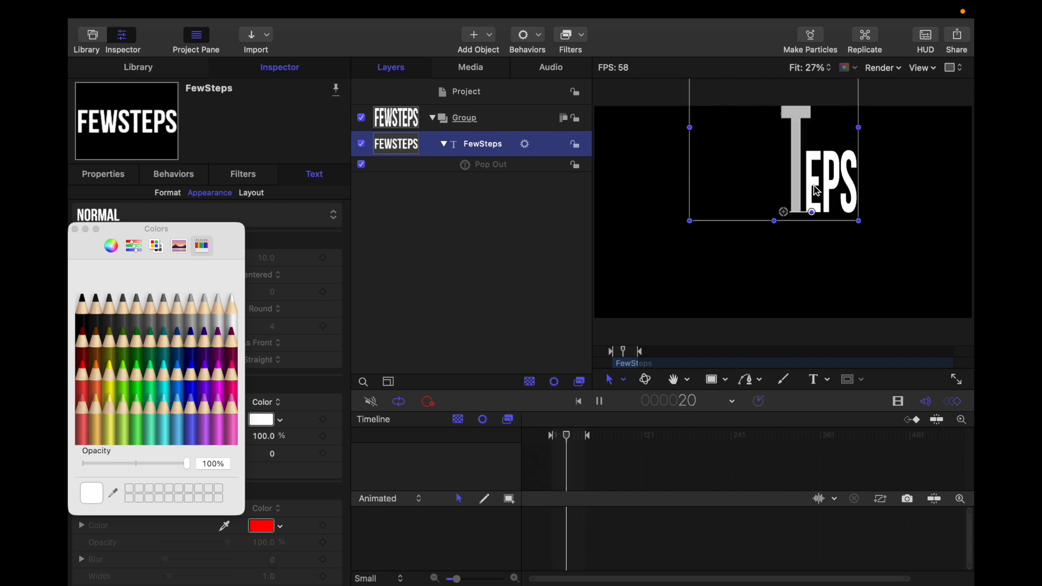
{"action": "left_click", "coordinate": [165, 389]}
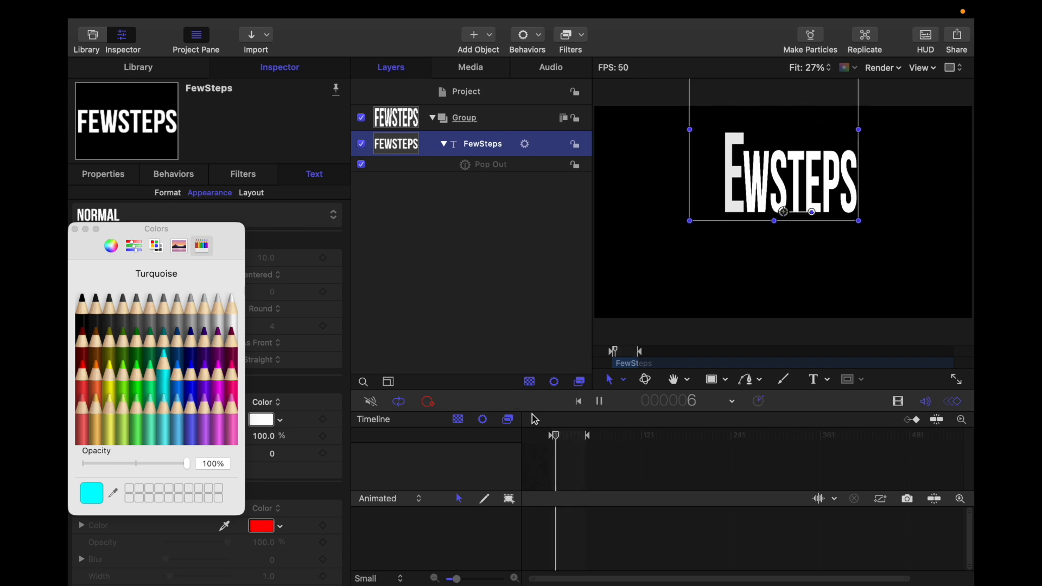
{"action": "left_click", "coordinate": [75, 229]}
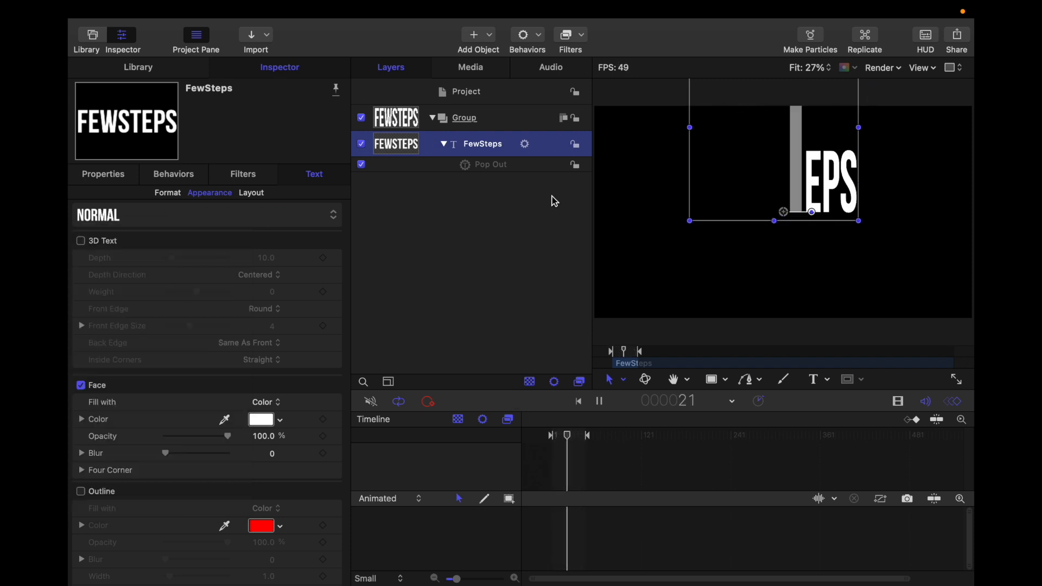
Stop playback at frame 1 and set the face color of the FewSteps text to Turquoise.
{"action": "key", "text": "space"}
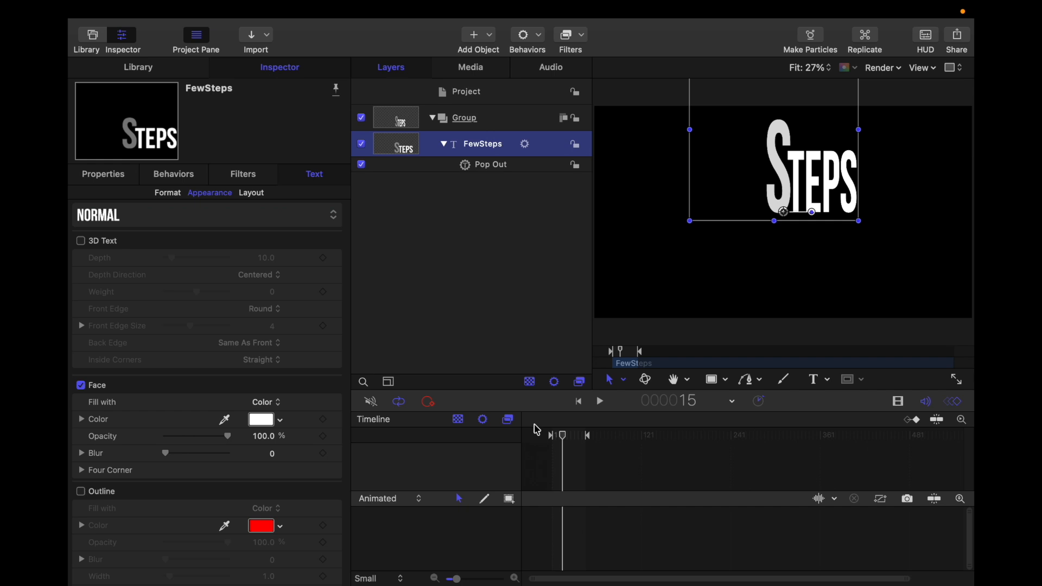
{"action": "left_click_drag", "start_coordinate": [567, 441], "coordinate": [539, 442]}
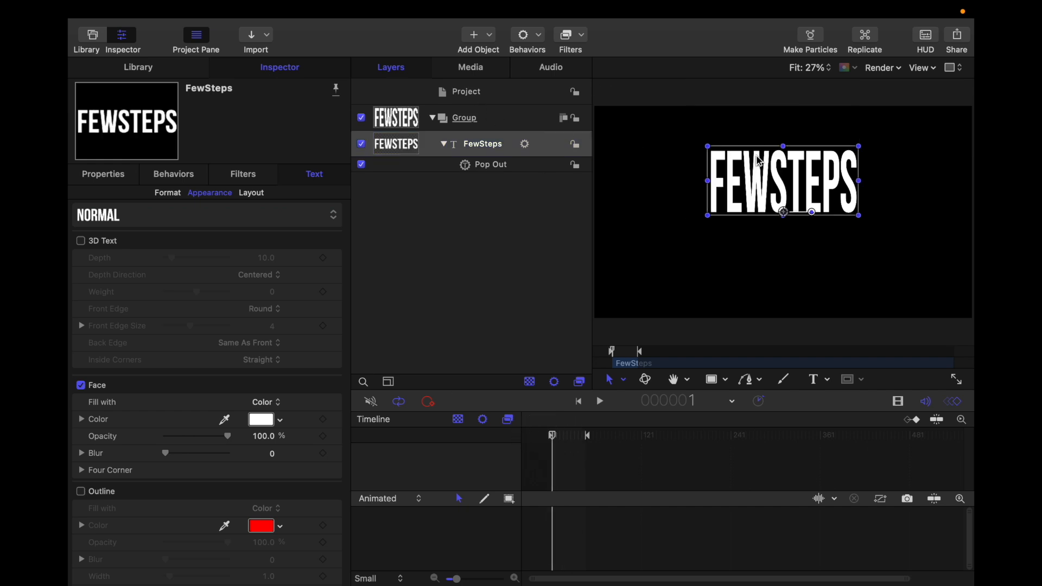
{"action": "left_click", "coordinate": [264, 430]}
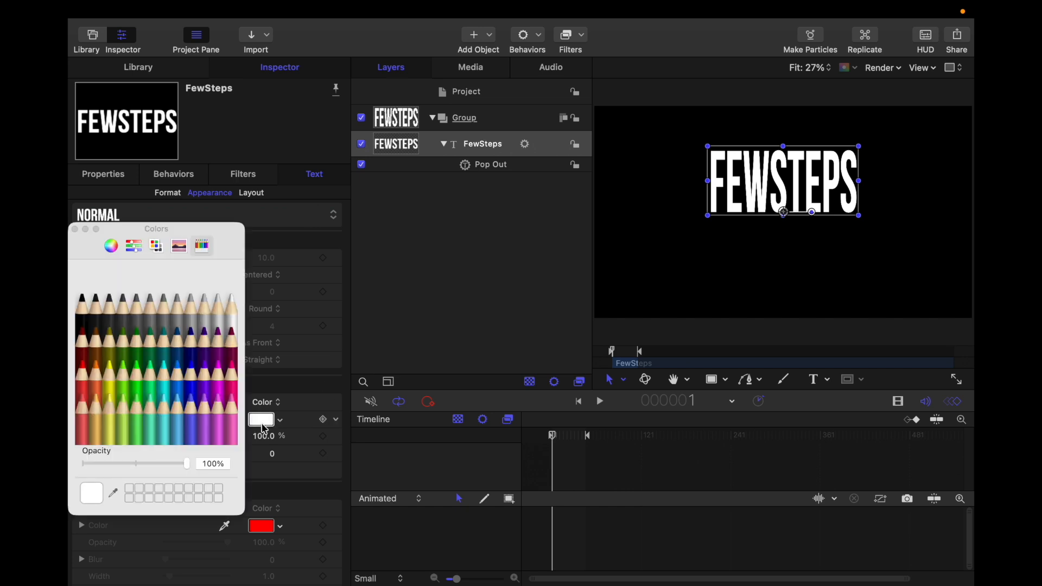
{"action": "left_click", "coordinate": [164, 385]}
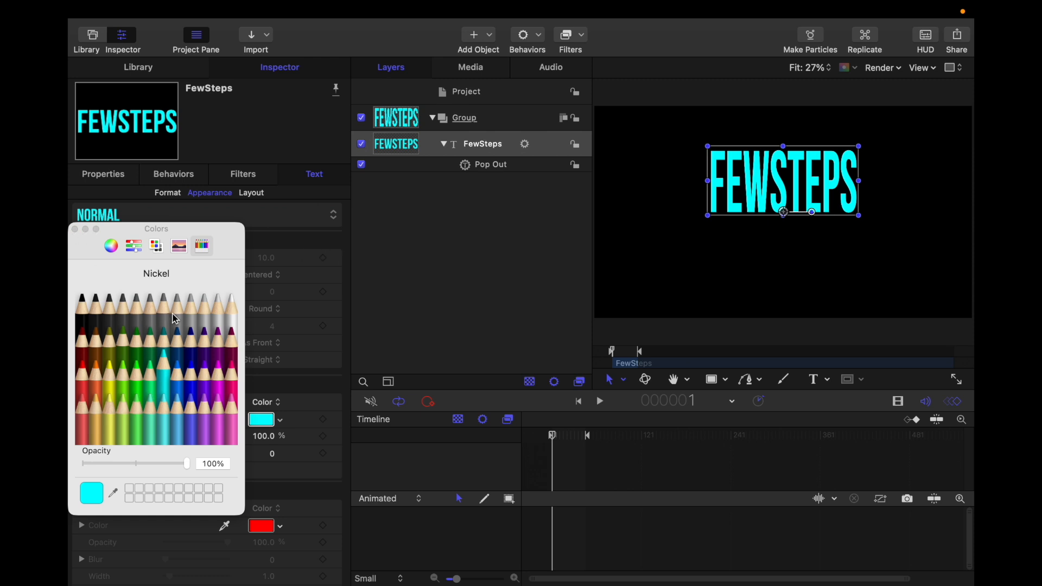
Look through the other color picker modes and the text's remaining appearance and transform settings.
{"action": "left_click", "coordinate": [111, 247]}
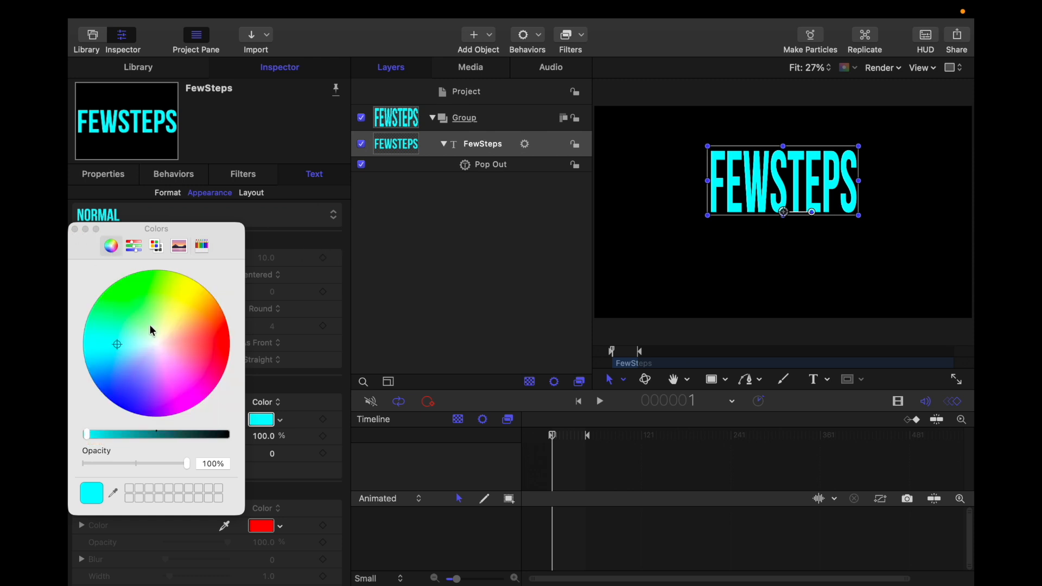
{"action": "left_click", "coordinate": [137, 245]}
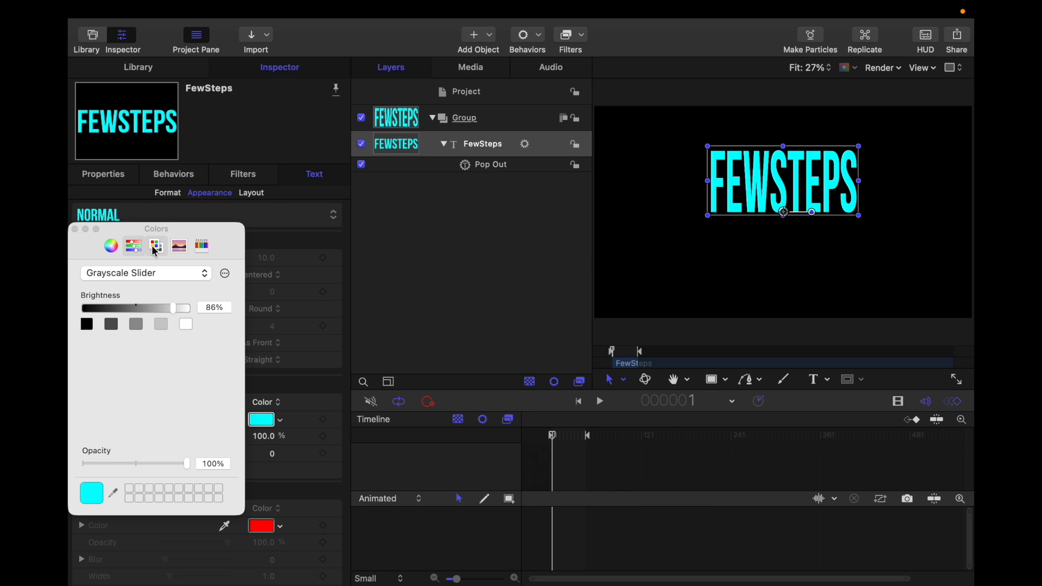
{"action": "left_click", "coordinate": [154, 251]}
{"action": "left_click", "coordinate": [179, 248]}
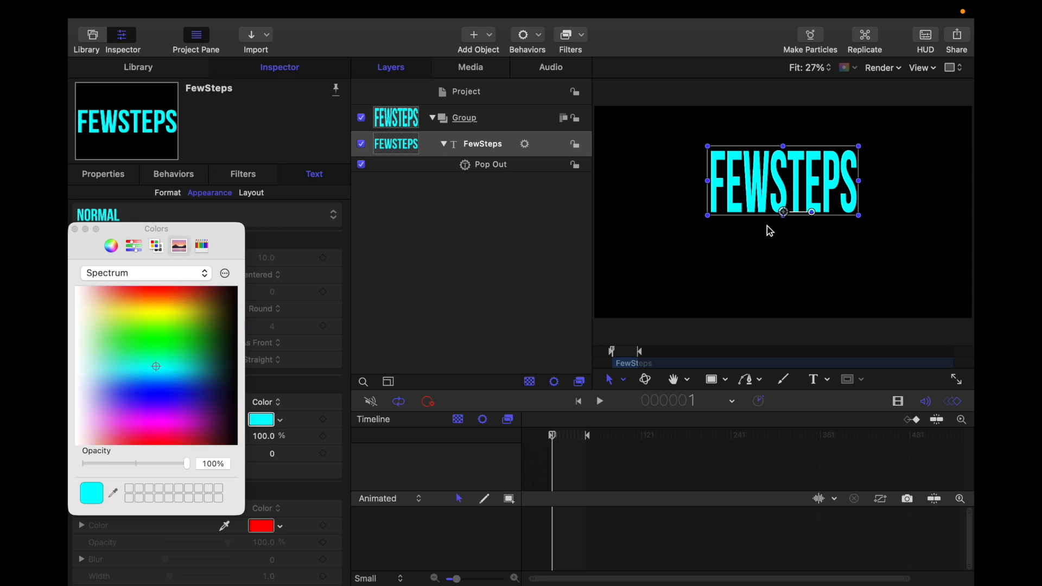
{"action": "left_click", "coordinate": [75, 230]}
{"action": "scroll", "coordinate": [183, 396], "scroll_direction": "down", "scroll_amount": 10}
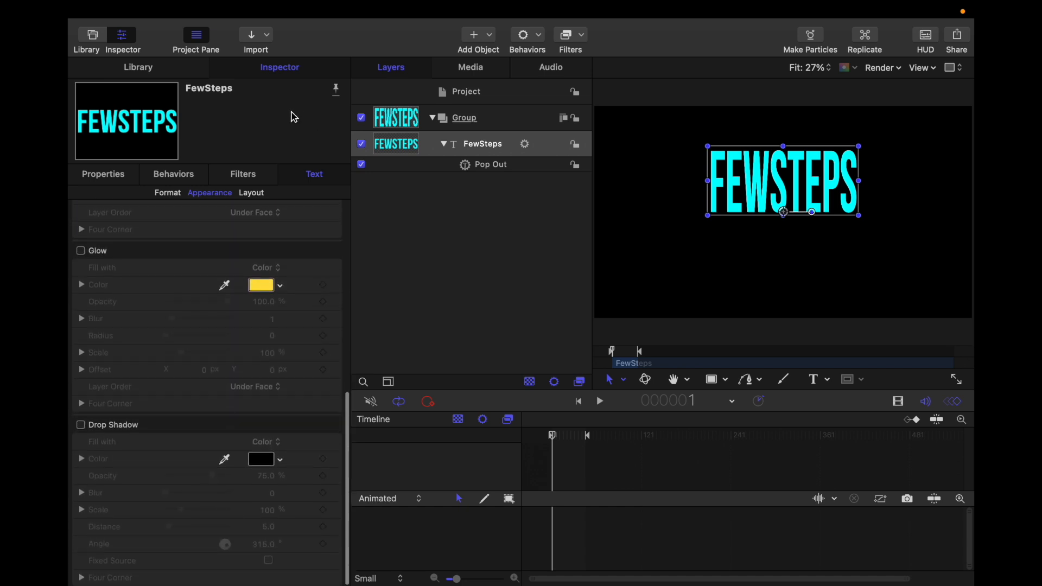
{"action": "left_click", "coordinate": [115, 182]}
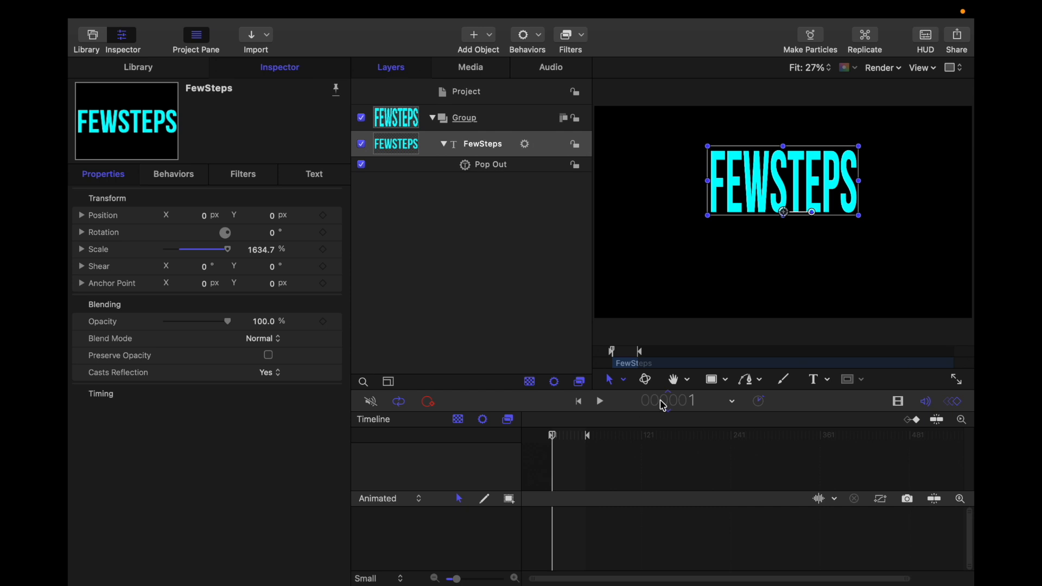
Play the animation and apply the Light Rays glow filter to the FewSteps text.
{"action": "key", "text": "space"}
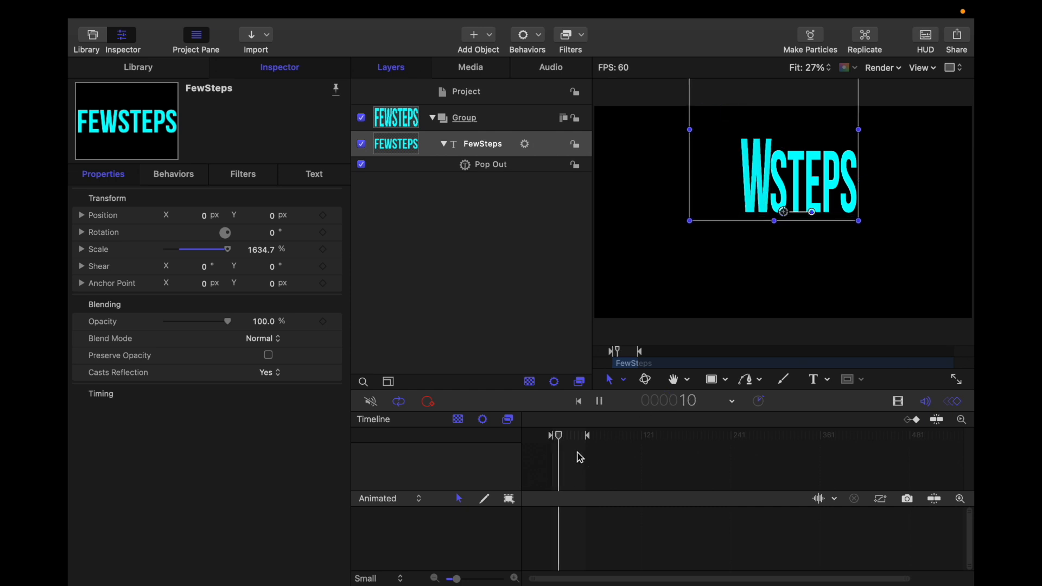
{"action": "left_click", "coordinate": [579, 36]}
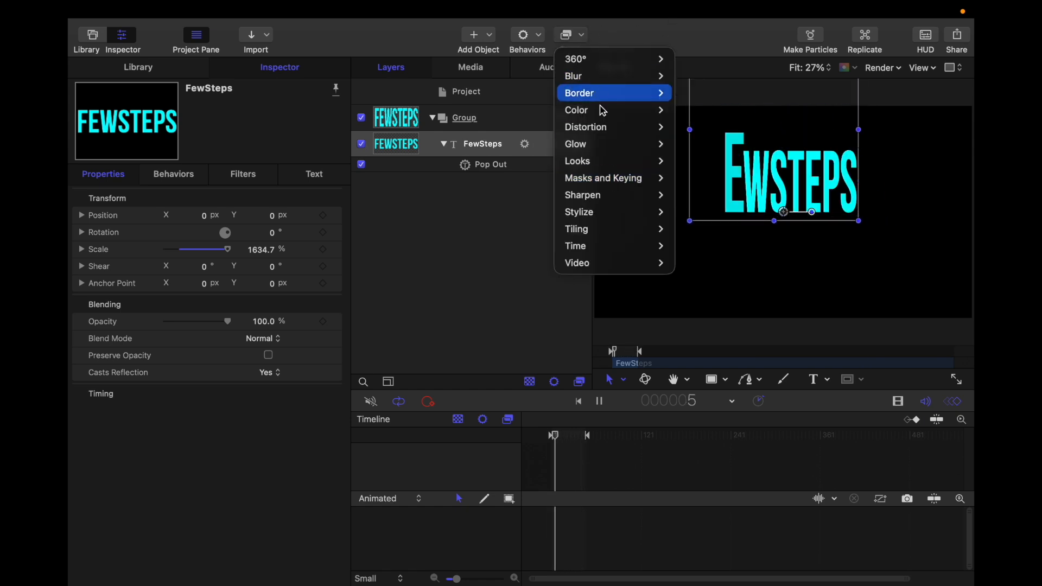
{"action": "mouse_move", "coordinate": [586, 144]}
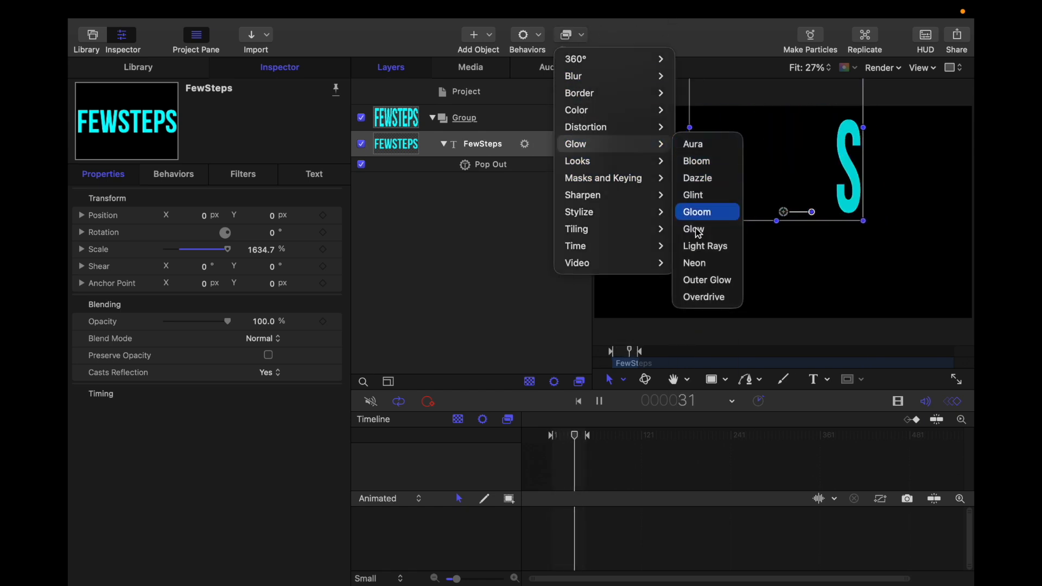
{"action": "left_click", "coordinate": [700, 251]}
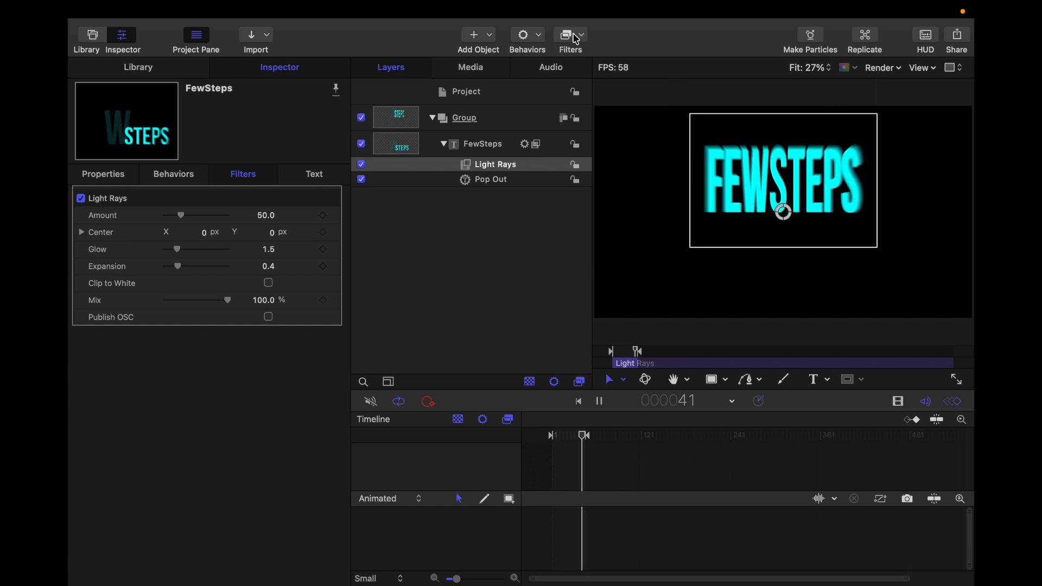
Add the Aura glow filter to the FewSteps text and return the playhead to frame 1.
{"action": "left_click", "coordinate": [576, 39]}
{"action": "mouse_move", "coordinate": [608, 212]}
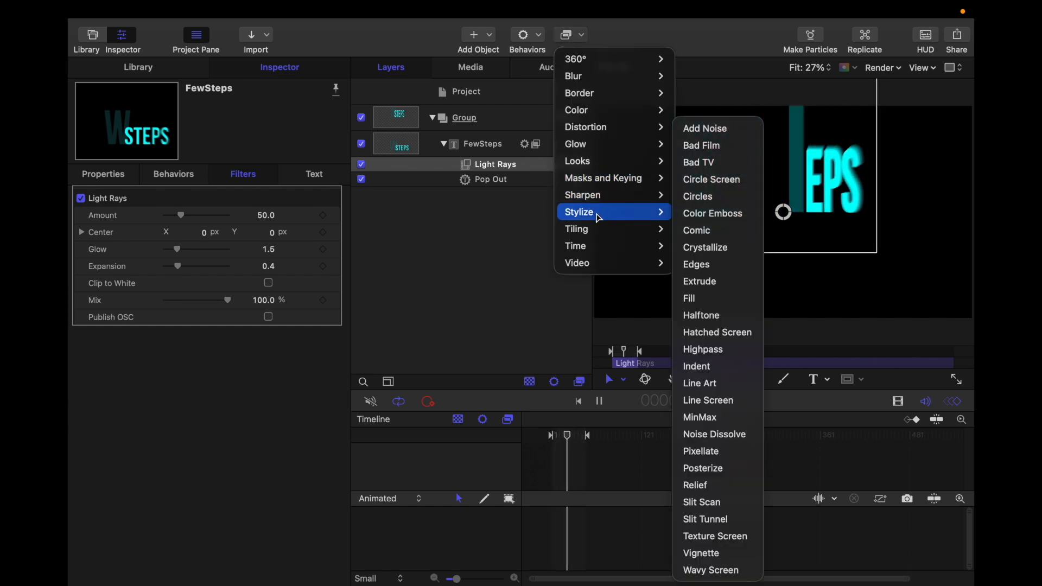
{"action": "mouse_move", "coordinate": [583, 149]}
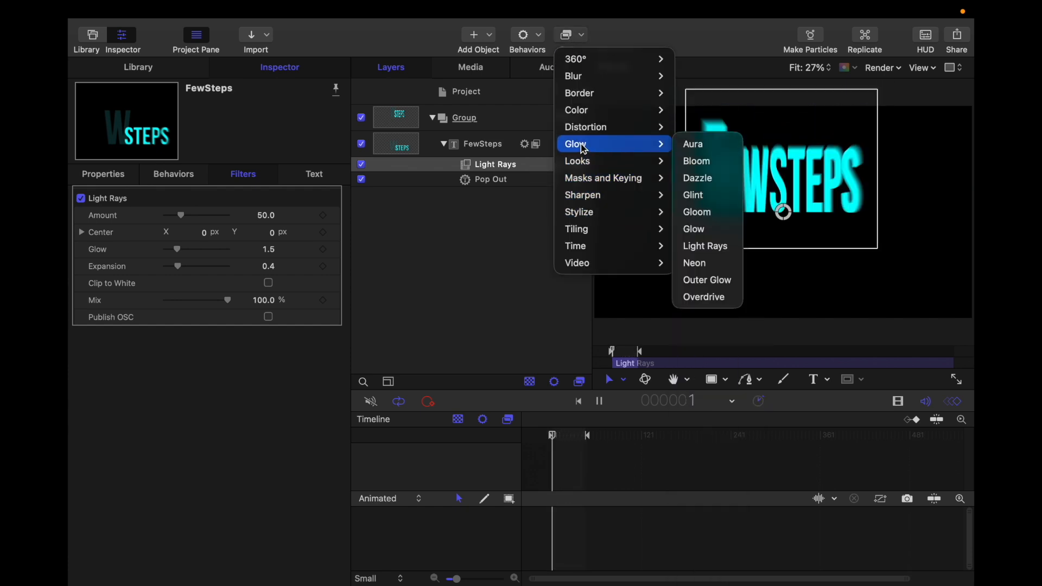
{"action": "left_click", "coordinate": [700, 148]}
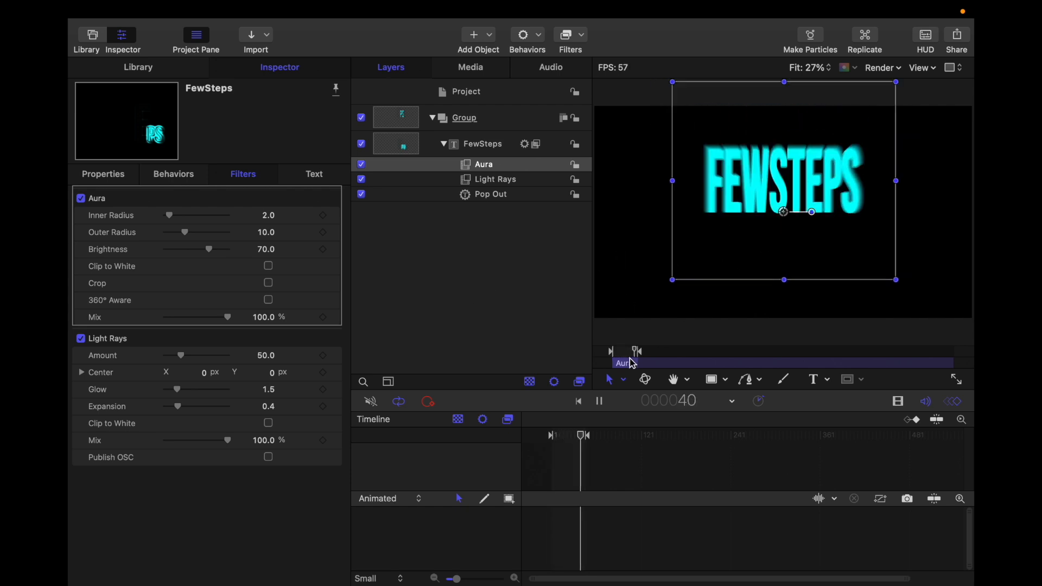
{"action": "key", "text": "space"}
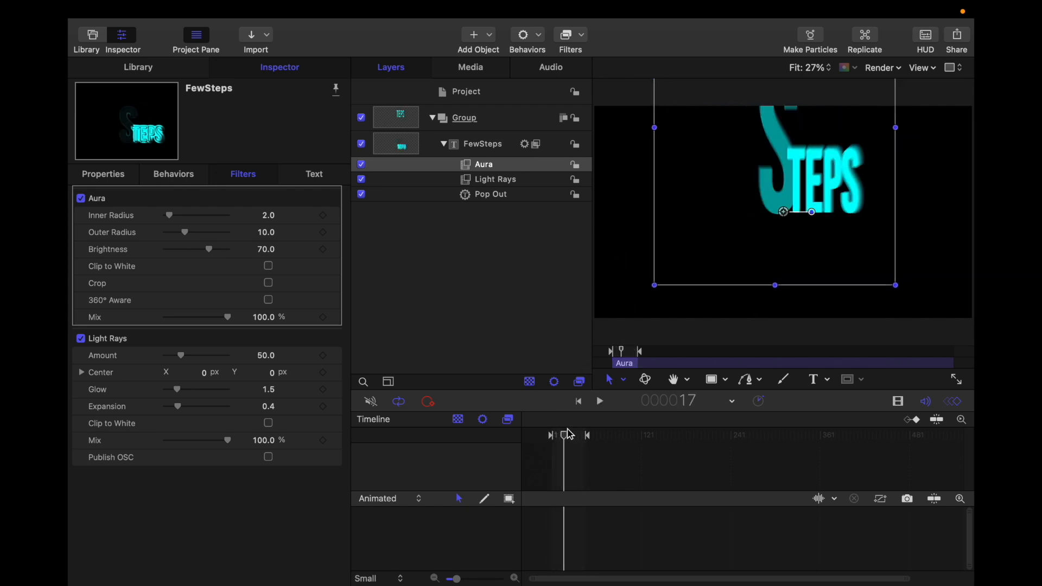
{"action": "left_click_drag", "start_coordinate": [569, 439], "coordinate": [551, 435]}
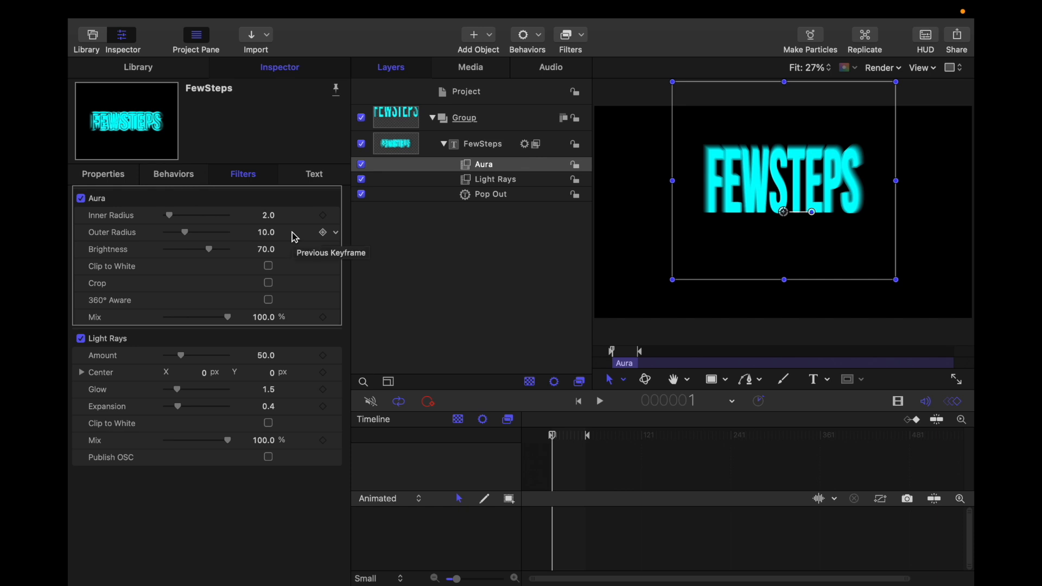
Publish the title template as "FewSteps-TitleTest1" in the fewsteps category with no theme.
{"action": "key", "text": "super+s"}
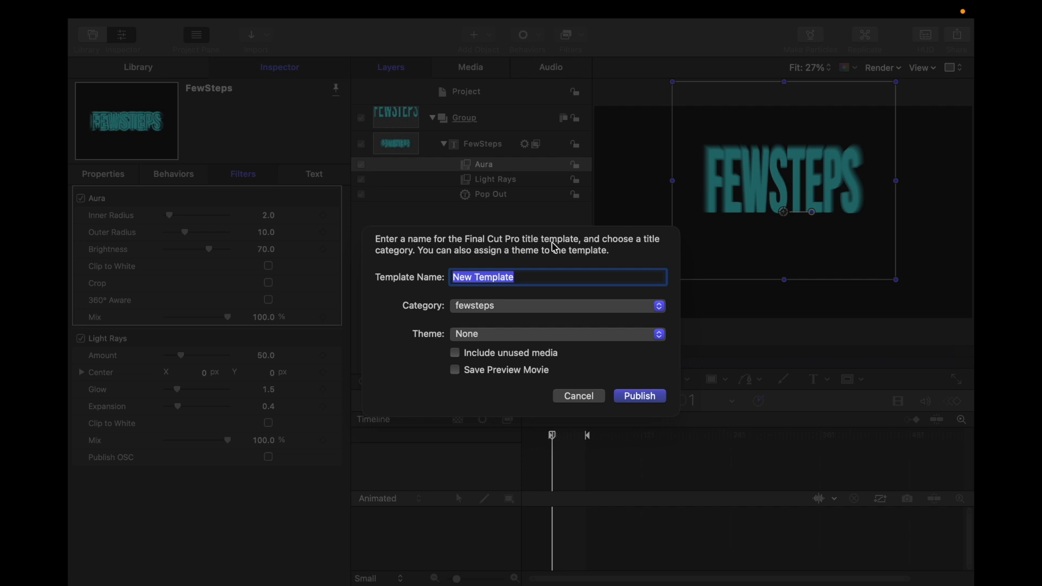
{"action": "left_click", "coordinate": [526, 279]}
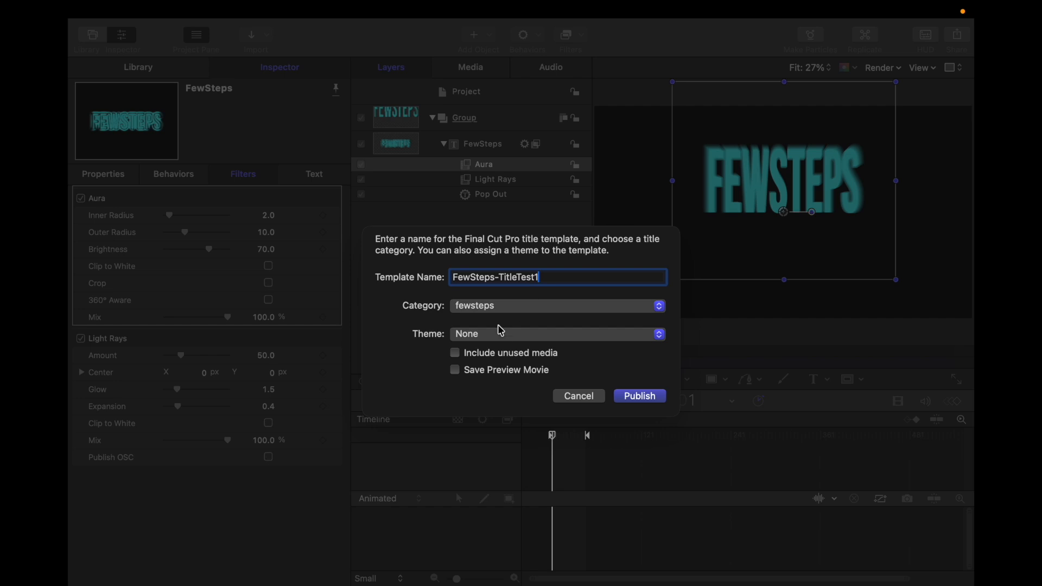
{"action": "left_click", "coordinate": [491, 307]}
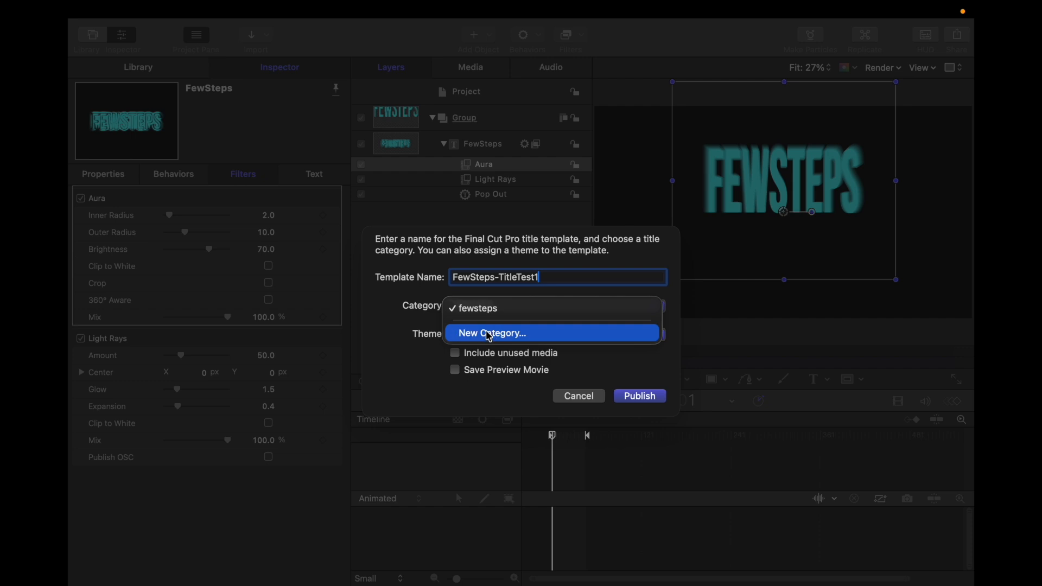
{"action": "left_click", "coordinate": [477, 308]}
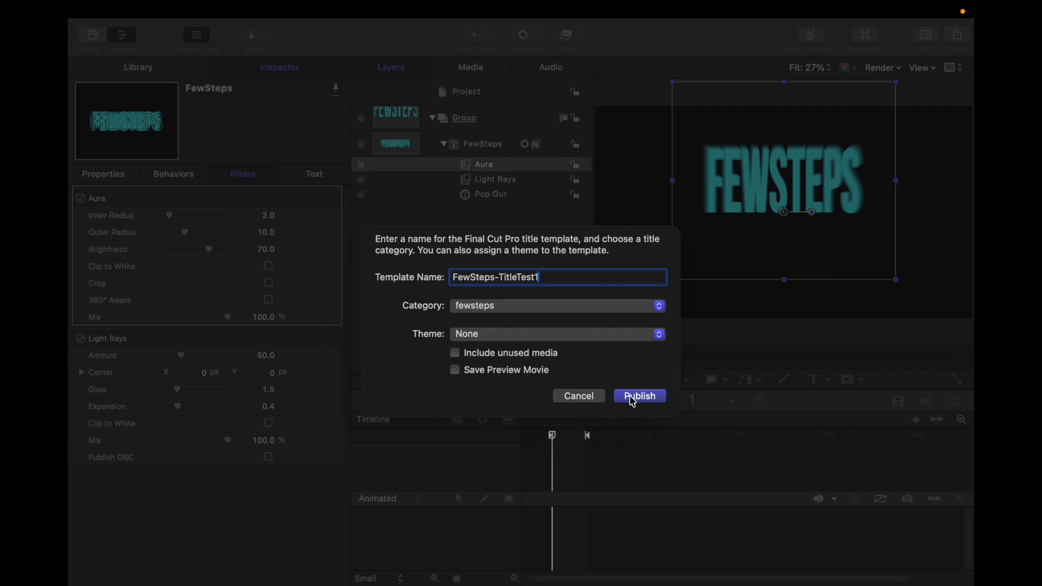
{"action": "left_click", "coordinate": [633, 399]}
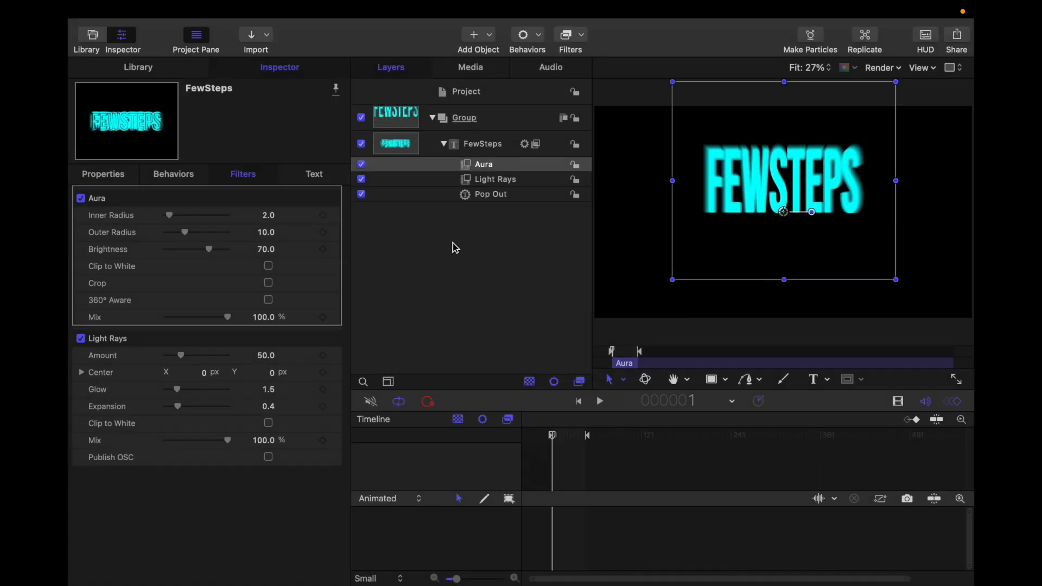
Switch to the desktop, search for Final Cut Pro Trial and launch it.
{"action": "key", "text": "ctrl+Right"}
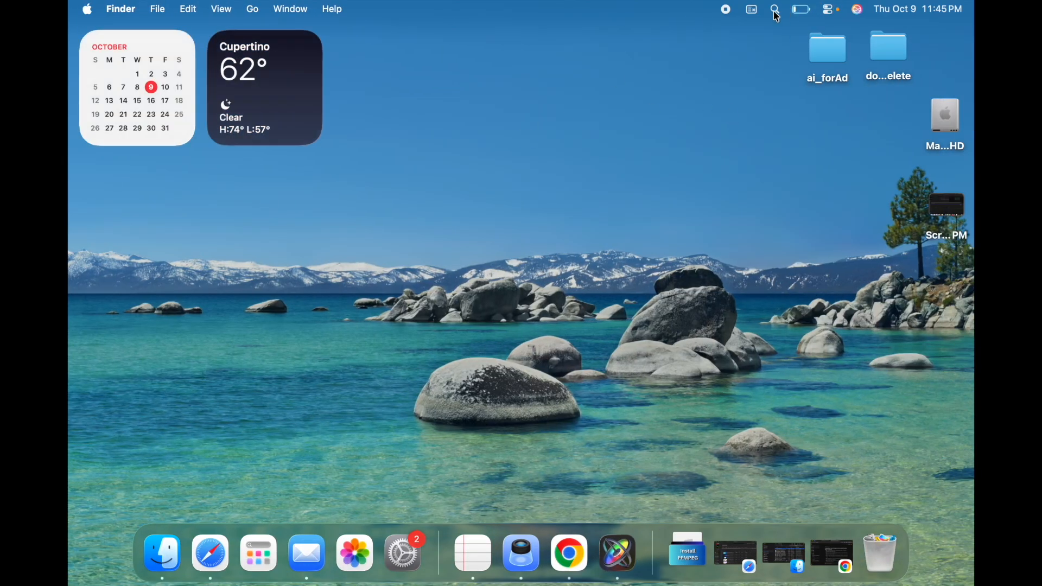
{"action": "left_click", "coordinate": [777, 16]}
{"action": "key", "text": "BackSpace"}
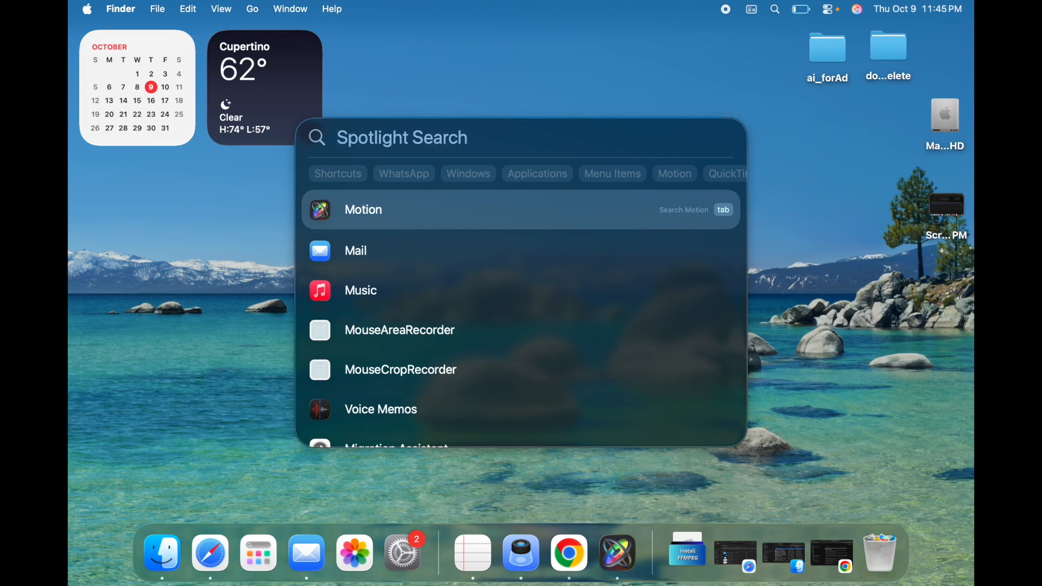
{"action": "type", "text": "final Cut Pro Trial"}
{"action": "key", "text": "Return"}
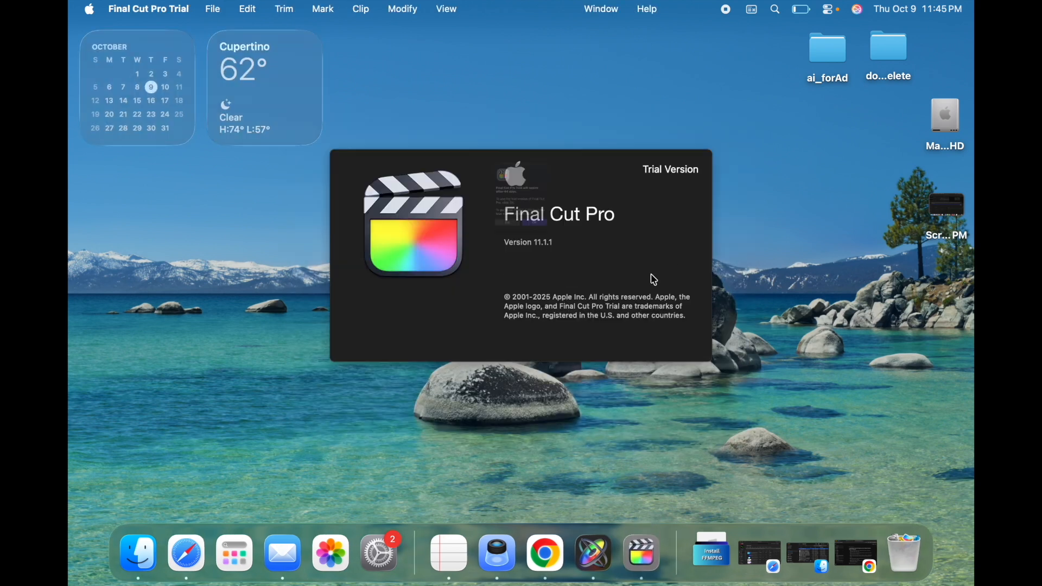
{"action": "left_click", "coordinate": [565, 278]}
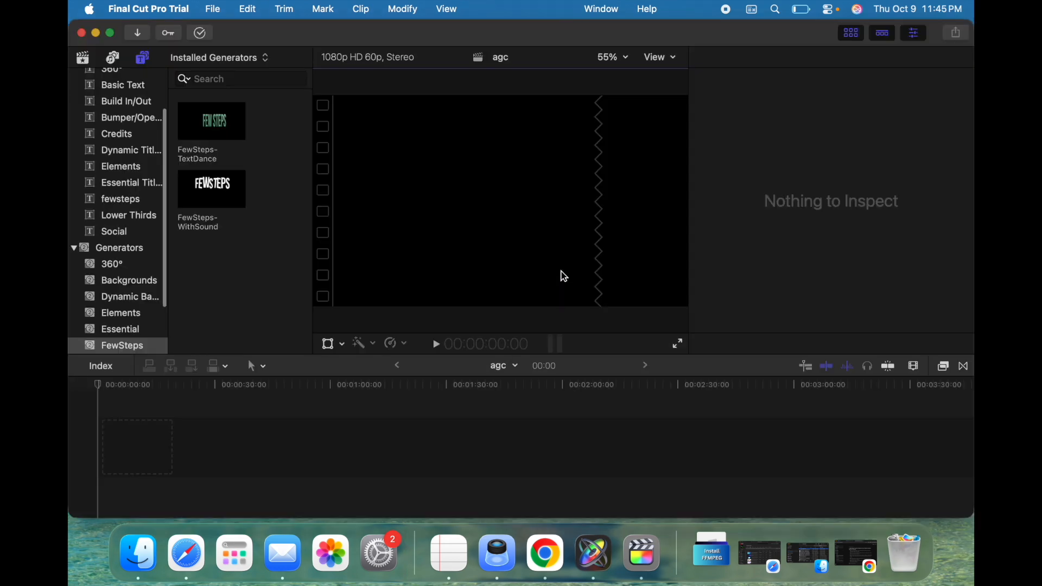
Widen the category list in the titles and generators browser and open the fewsteps category under Titles.
{"action": "scroll", "coordinate": [124, 250], "scroll_direction": "down", "scroll_amount": 4}
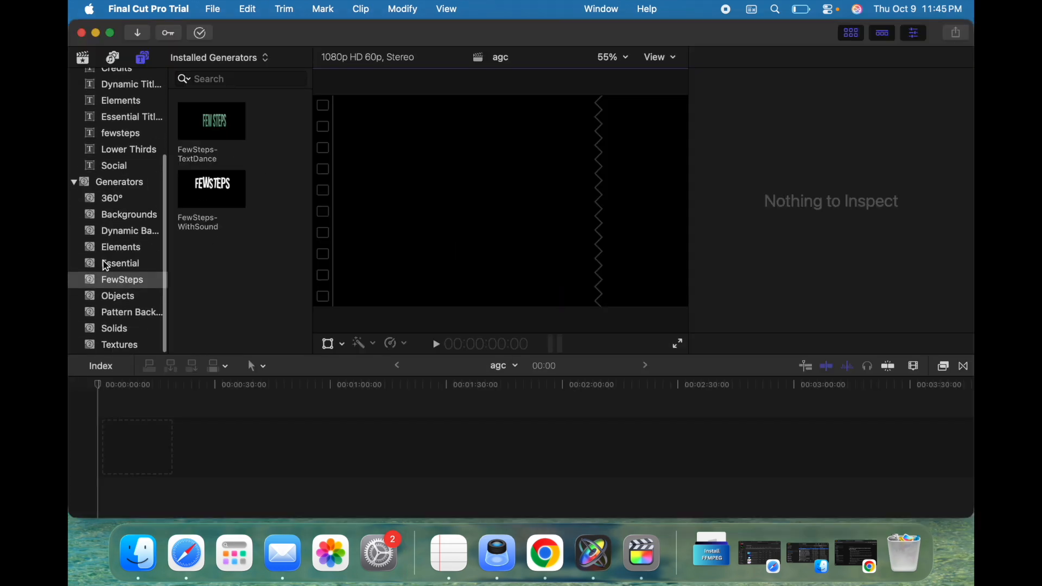
{"action": "left_click", "coordinate": [123, 279]}
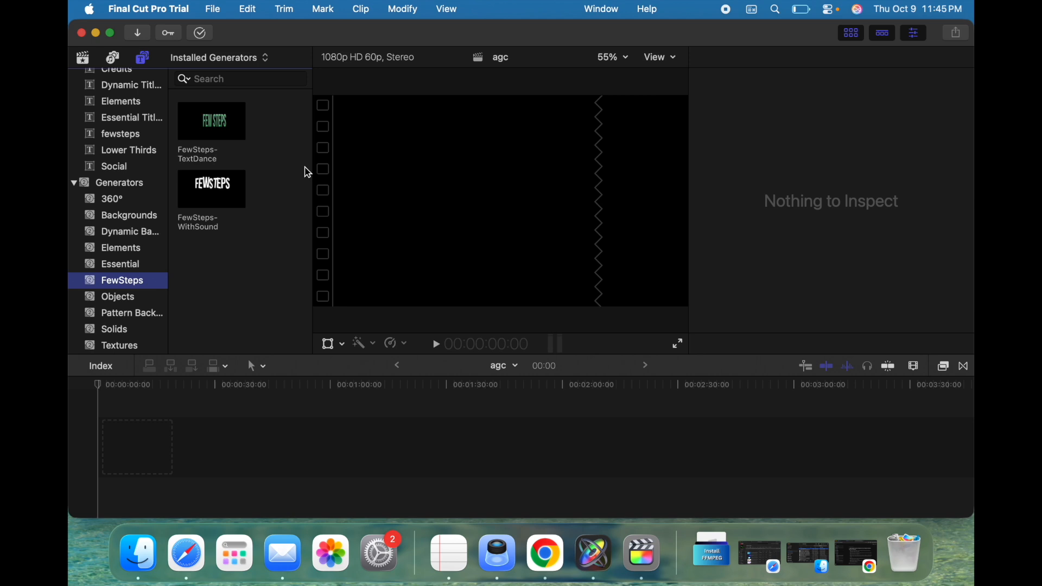
{"action": "scroll", "coordinate": [132, 170], "scroll_direction": "up", "scroll_amount": 6}
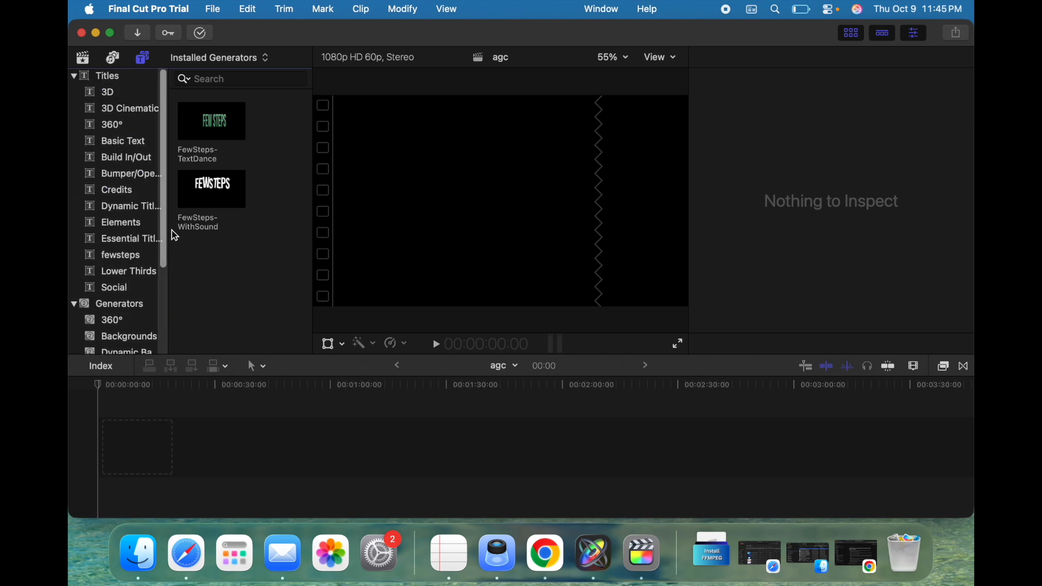
{"action": "left_click_drag", "start_coordinate": [166, 211], "coordinate": [261, 206]}
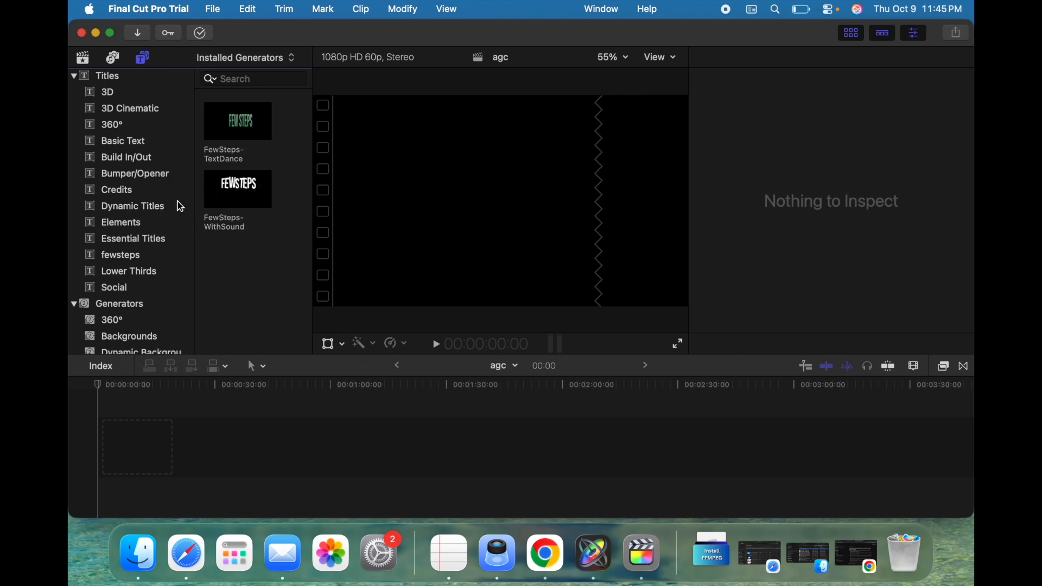
{"action": "left_click", "coordinate": [136, 258]}
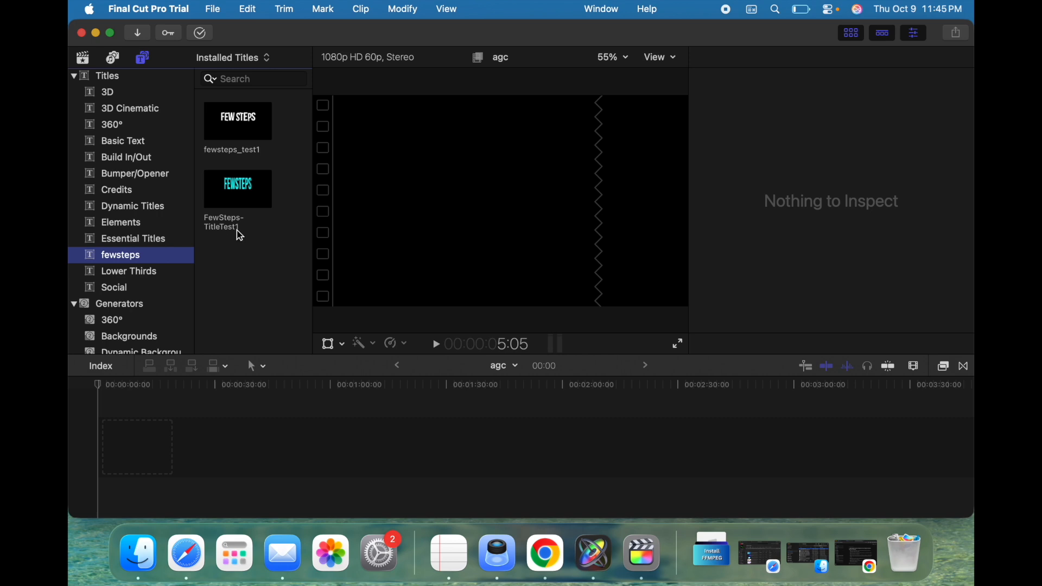
Add the FewSteps-TitleTest1 title to the start of the timeline, accepting 1080p HD, 1920x1080 and 23.98p as project settings.
{"action": "left_click", "coordinate": [244, 198]}
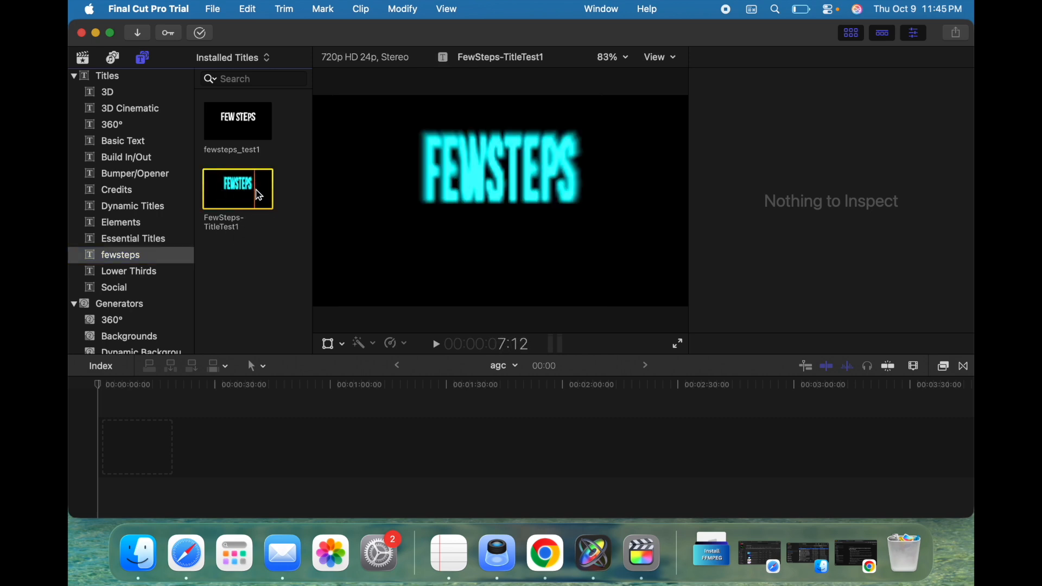
{"action": "left_click_drag", "start_coordinate": [245, 193], "coordinate": [99, 446]}
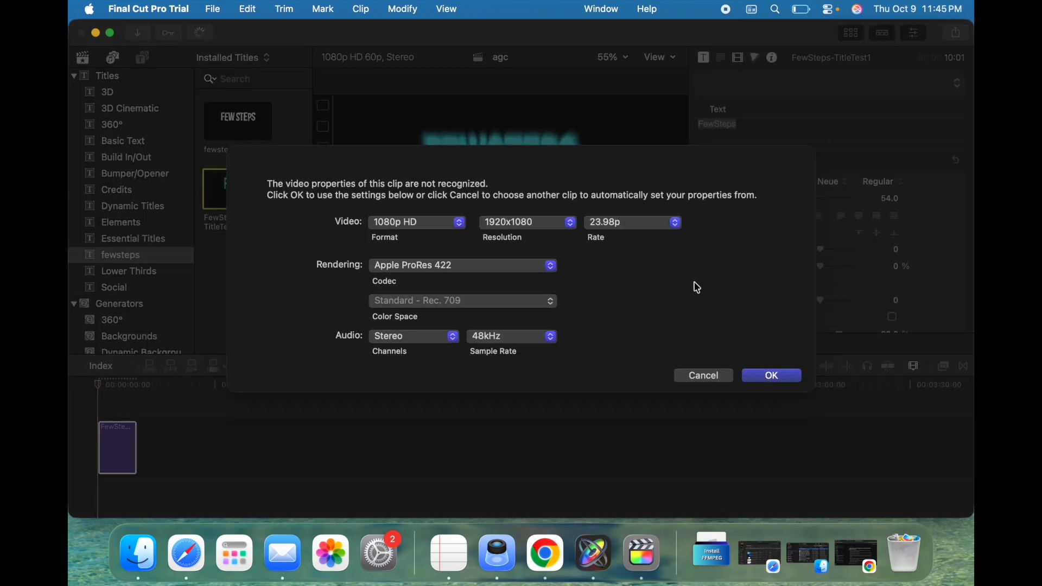
{"action": "left_click", "coordinate": [777, 378]}
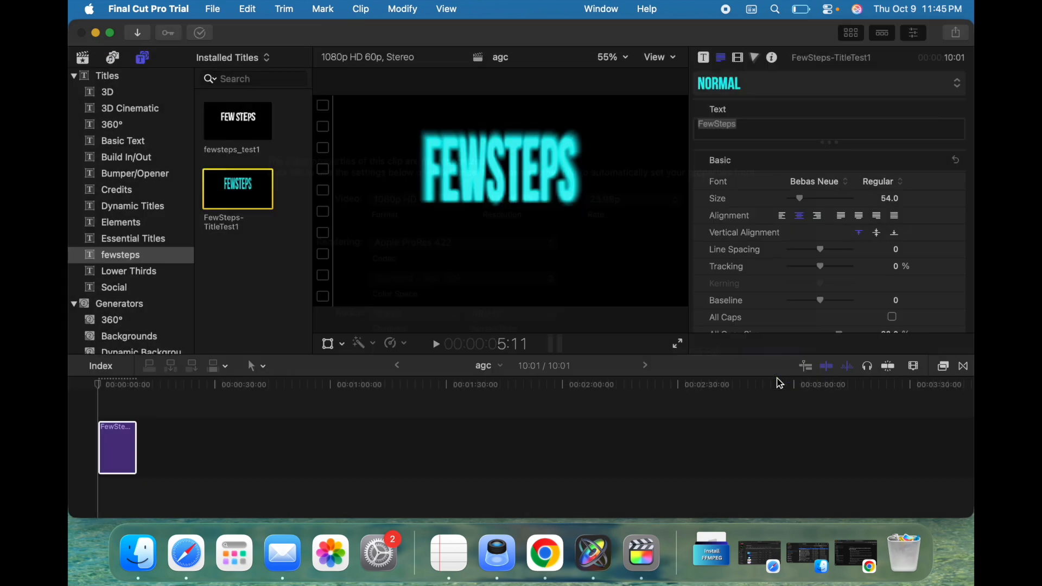
Play the opening of the FewSteps title from the start of the timeline to check its animation.
{"action": "left_click_drag", "start_coordinate": [113, 389], "coordinate": [98, 387]}
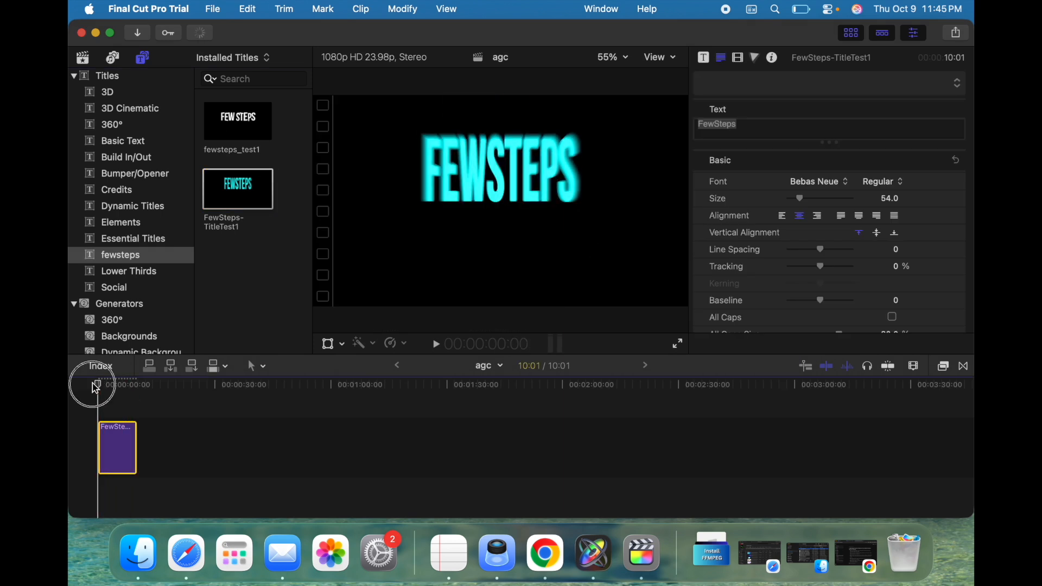
{"action": "key", "text": "space"}
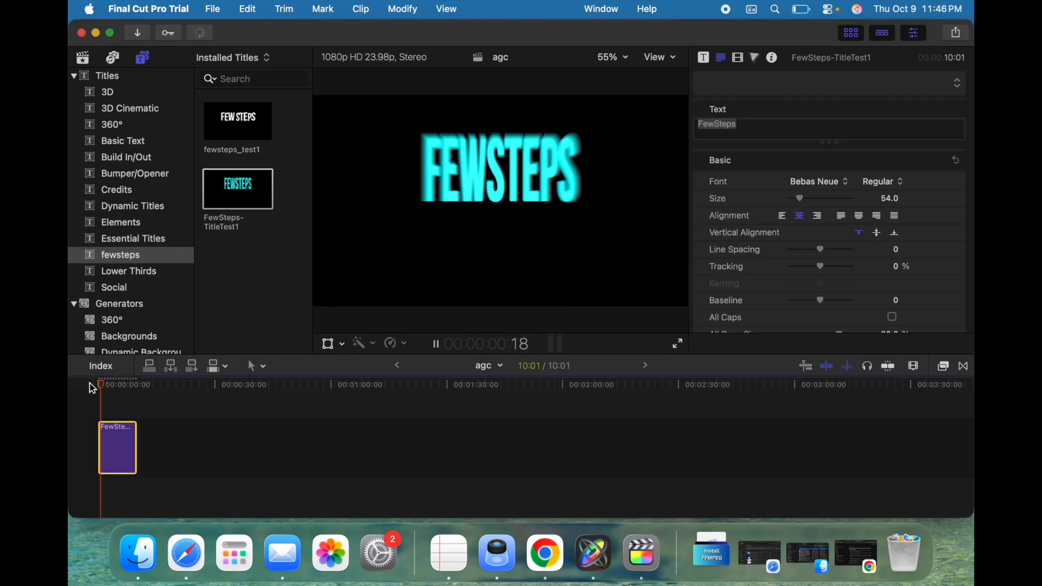
{"action": "key", "text": "space"}
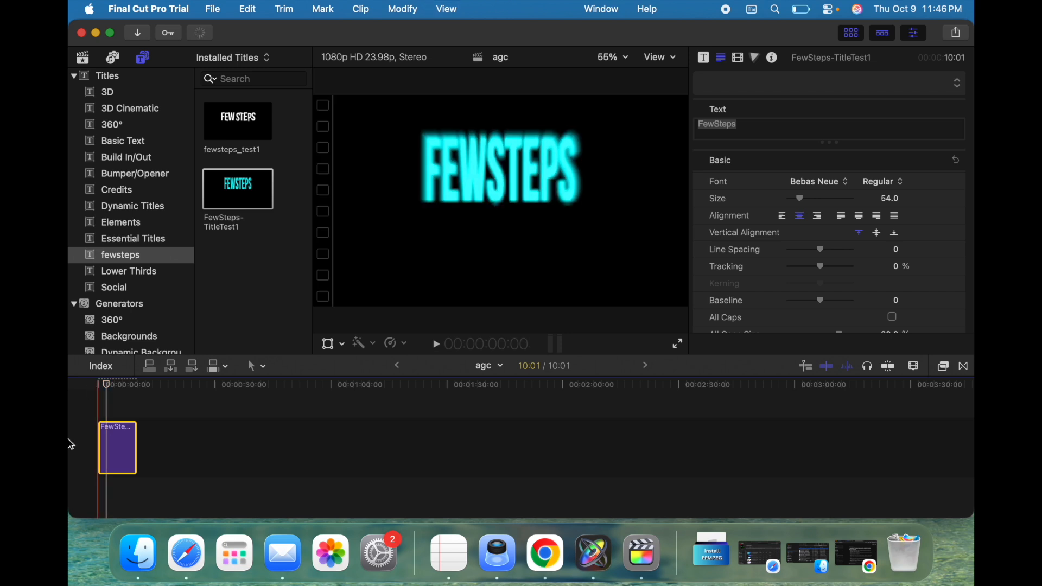
Replace the title clip's text with "Few Example".
{"action": "left_click", "coordinate": [741, 124]}
{"action": "key", "text": "BackSpace"}
{"action": "key", "text": "BackSpace"}
{"action": "key", "text": "BackSpace"}
{"action": "key", "text": "BackSpace"}
{"action": "key", "text": "BackSpace"}
{"action": "key", "text": "BackSpace"}
{"action": "key", "text": "BackSpace"}
{"action": "key", "text": "BackSpace"}
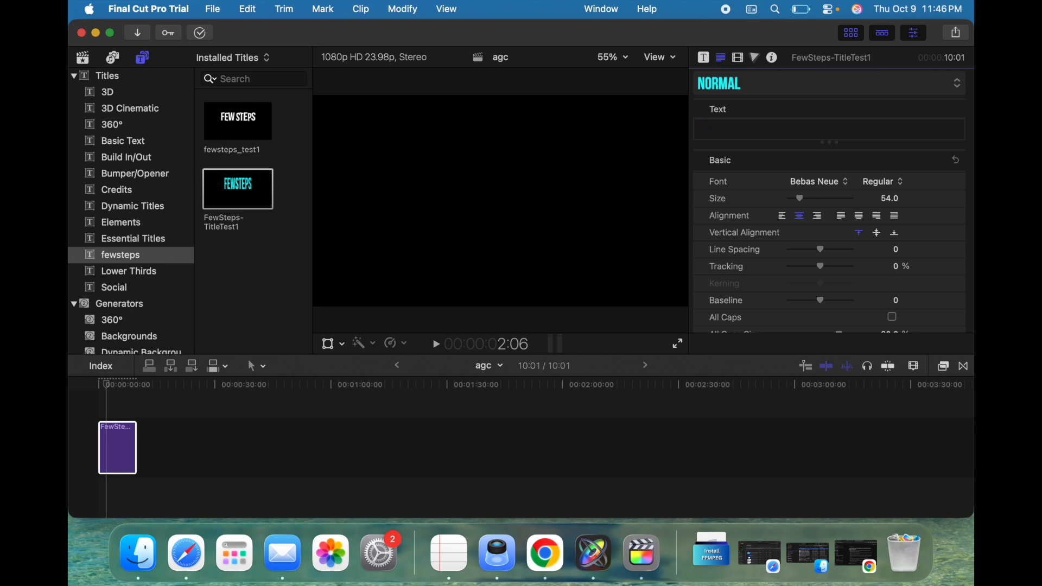
{"action": "type", "text": "Few E"}
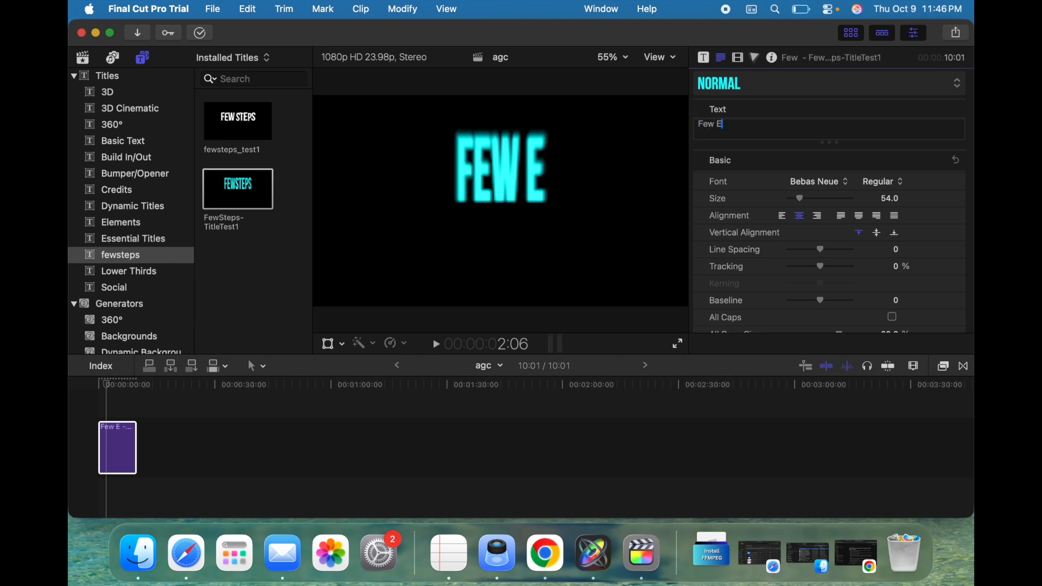
{"action": "type", "text": "xample"}
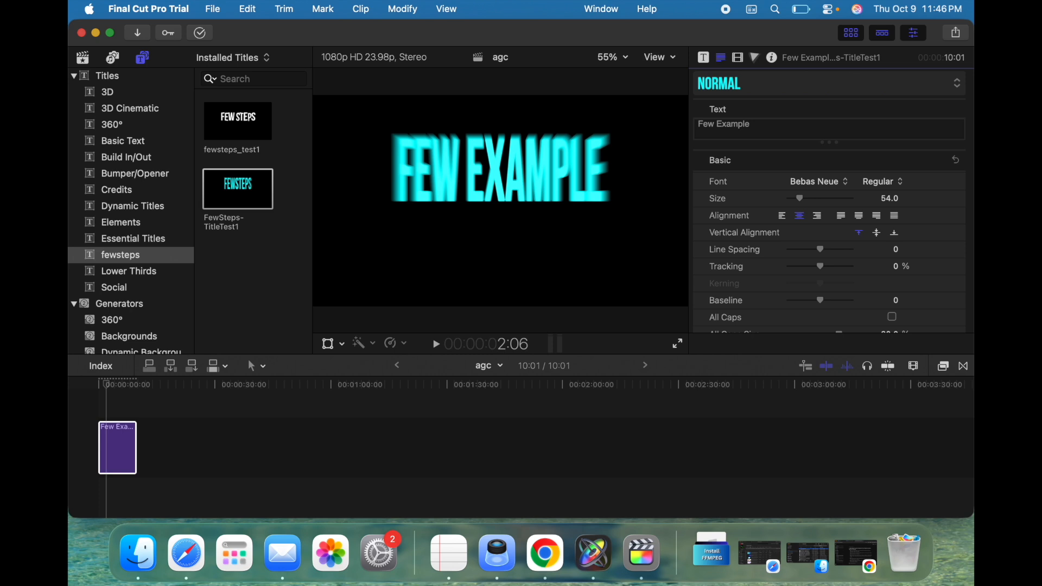
Play the edited title from the start of the timeline, stop playback and switch back to Motion.
{"action": "left_click", "coordinate": [106, 384]}
{"action": "left_click_drag", "start_coordinate": [108, 387], "coordinate": [81, 384]}
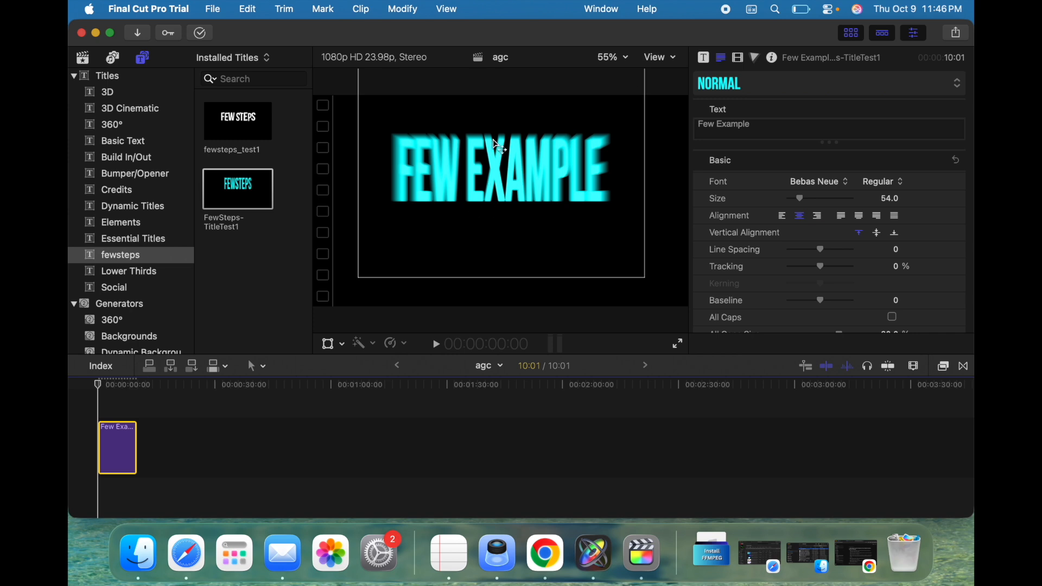
{"action": "key", "text": "space"}
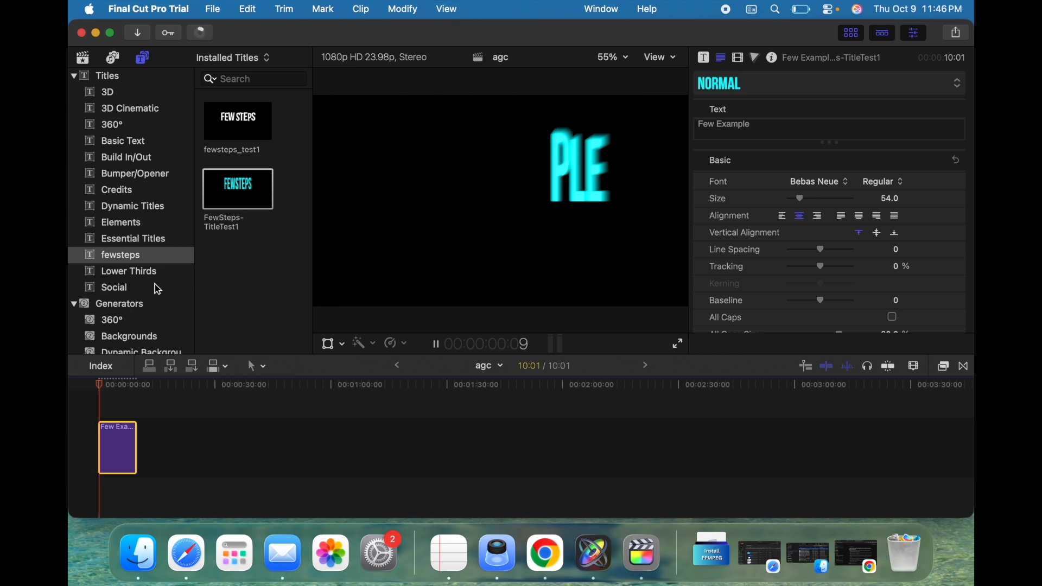
{"action": "key", "text": "space"}
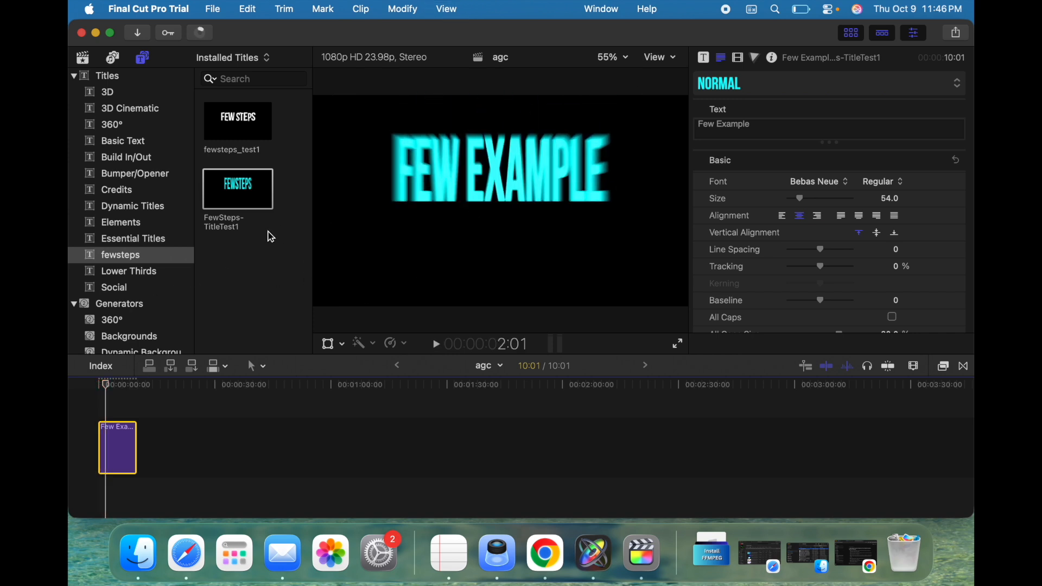
{"action": "left_click", "coordinate": [593, 553]}
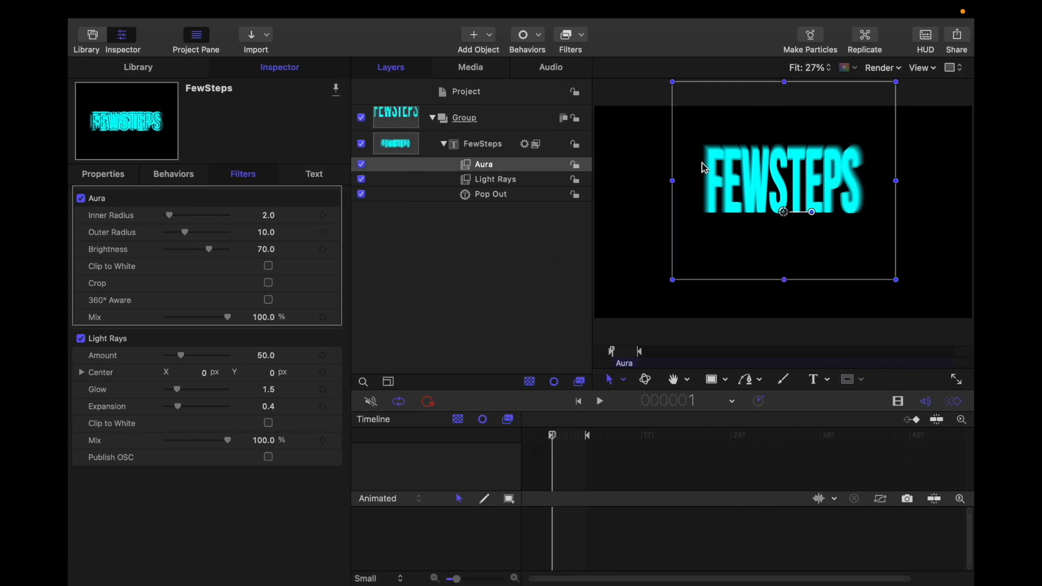